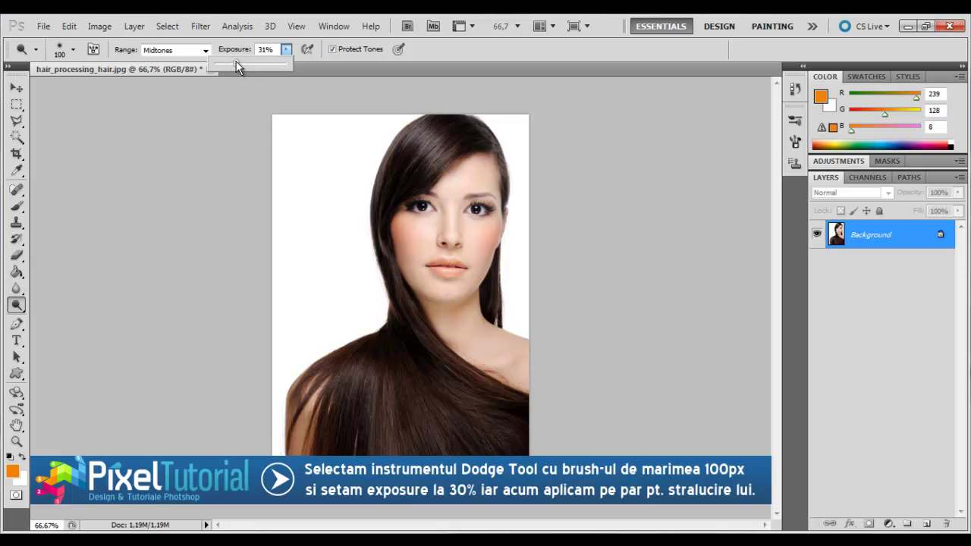
# Step: Lighten the hair from crown to lengths with the Dodge Tool, using a 100 px brush, Midtones range and 30% exposure
pyautogui.rightClick(391, 155)
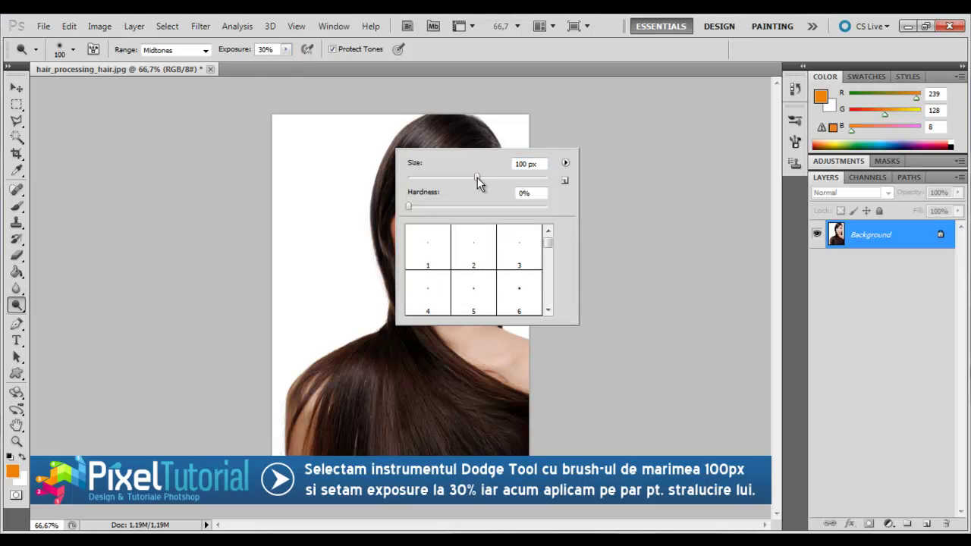
pyautogui.press('Return')
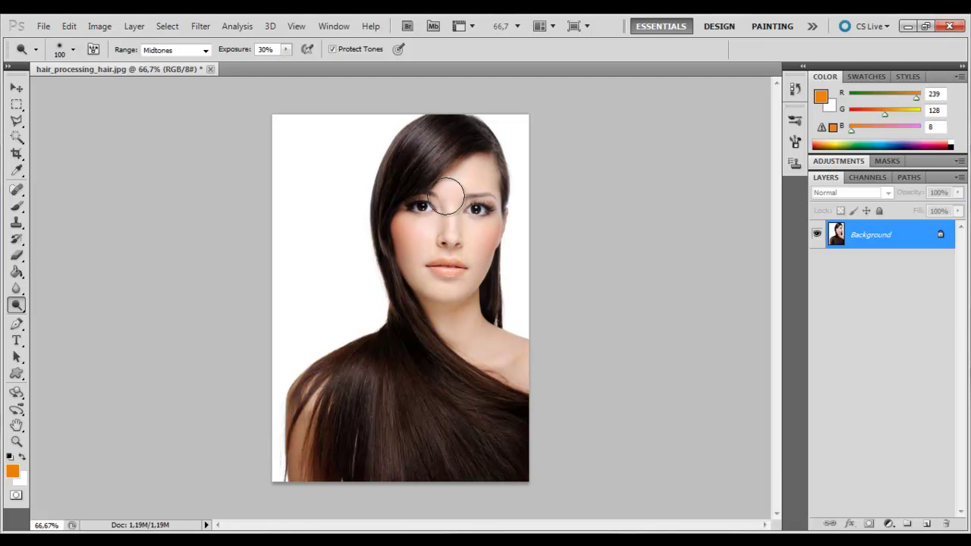
pyautogui.hotkey('ctrl', '+')
pyautogui.scroll(4, 523, 227)
pyautogui.moveTo(522, 217)
pyautogui.mouseDown()
pyautogui.moveTo(478, 210)
pyautogui.moveTo(431, 265)
pyautogui.moveTo(481, 225)
pyautogui.moveTo(497, 194)
pyautogui.moveTo(433, 219)
pyautogui.moveTo(402, 234)
pyautogui.moveTo(395, 273)
pyautogui.moveTo(432, 266)
pyautogui.moveTo(398, 261)
pyautogui.moveTo(365, 283)
pyautogui.moveTo(357, 348)
pyautogui.moveTo(359, 445)
pyautogui.mouseUp()
pyautogui.scroll(-5, 336, 371)
pyautogui.moveTo(366, 263)
pyautogui.mouseDown()
pyautogui.moveTo(388, 329)
pyautogui.moveTo(424, 380)
pyautogui.moveTo(501, 456)
pyautogui.moveTo(577, 492)
pyautogui.moveTo(456, 424)
pyautogui.moveTo(518, 509)
pyautogui.moveTo(457, 506)
pyautogui.moveTo(441, 492)
pyautogui.moveTo(406, 497)
pyautogui.moveTo(419, 502)
pyautogui.moveTo(402, 477)
pyautogui.moveTo(324, 499)
pyautogui.moveTo(269, 497)
pyautogui.moveTo(257, 485)
pyautogui.moveTo(276, 469)
pyautogui.moveTo(268, 454)
pyautogui.moveTo(313, 412)
pyautogui.moveTo(361, 389)
pyautogui.moveTo(383, 385)
pyautogui.moveTo(420, 407)
pyautogui.moveTo(398, 376)
pyautogui.moveTo(408, 384)
pyautogui.moveTo(400, 352)
pyautogui.moveTo(382, 374)
pyautogui.moveTo(407, 354)
pyautogui.moveTo(447, 407)
pyautogui.moveTo(567, 497)
pyautogui.moveTo(447, 440)
pyautogui.moveTo(393, 471)
pyautogui.moveTo(333, 463)
pyautogui.moveTo(375, 371)
pyautogui.moveTo(429, 400)
pyautogui.moveTo(400, 389)
pyautogui.mouseUp()
pyautogui.scroll(8, 401, 388)
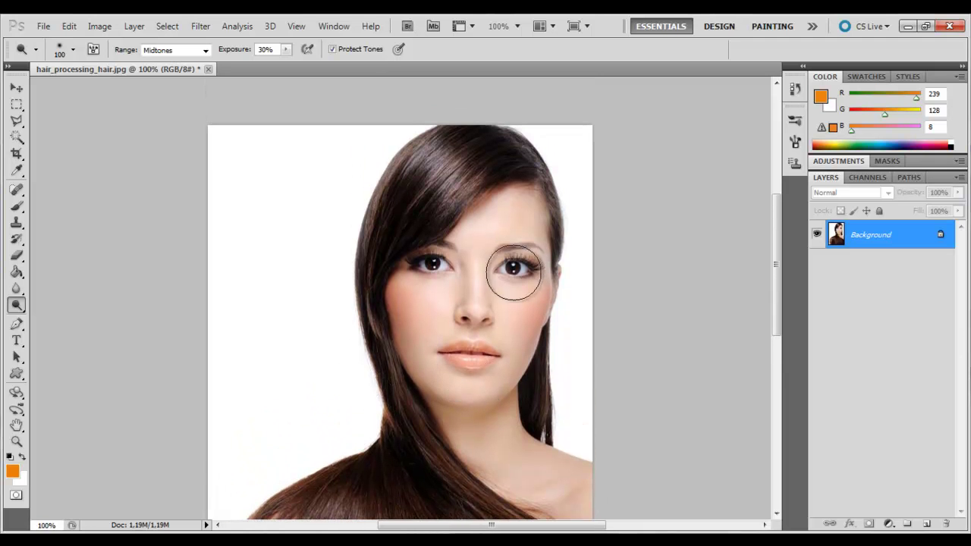
pyautogui.moveTo(494, 241)
pyautogui.mouseDown()
pyautogui.moveTo(380, 284)
pyautogui.moveTo(431, 277)
pyautogui.moveTo(374, 322)
pyautogui.moveTo(364, 379)
pyautogui.mouseUp()
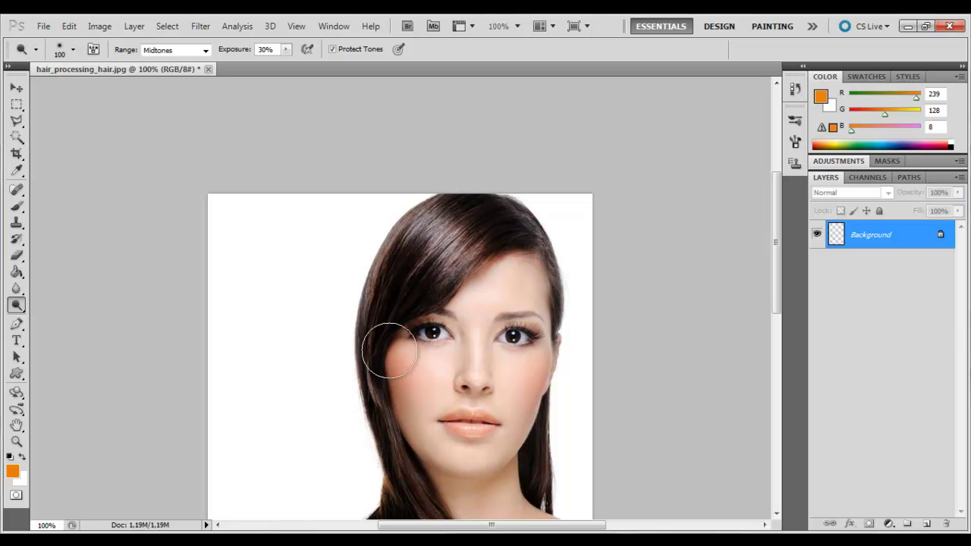
pyautogui.moveTo(579, 251)
pyautogui.mouseDown()
pyautogui.moveTo(571, 288)
pyautogui.moveTo(581, 323)
pyautogui.moveTo(581, 261)
pyautogui.moveTo(591, 387)
pyautogui.moveTo(568, 388)
pyautogui.moveTo(555, 445)
pyautogui.moveTo(552, 424)
pyautogui.moveTo(553, 448)
pyautogui.moveTo(568, 384)
pyautogui.moveTo(574, 467)
pyautogui.mouseUp()
# Step: Sharpen the hair and facial details with the Sharpen Tool, using a 100 px brush at 50% strength
pyautogui.scroll(-2, 591, 388)
pyautogui.scroll(-3, 618, 362)
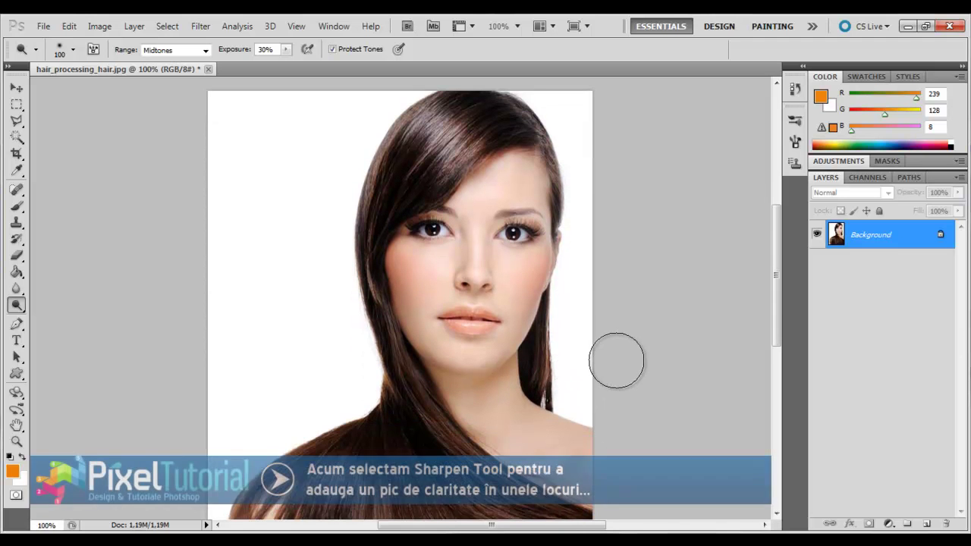
pyautogui.click(16, 289)
pyautogui.click(56, 302)
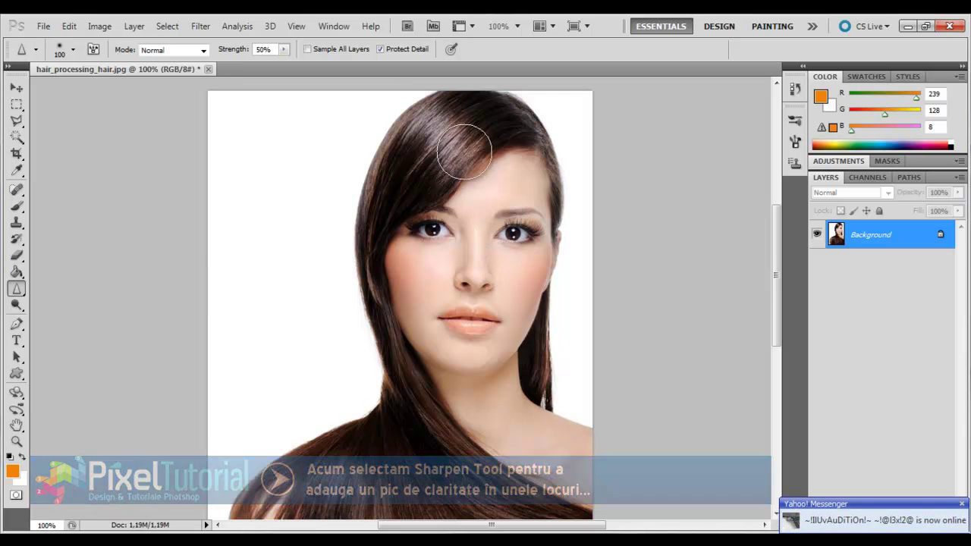
pyautogui.scroll(2, 486, 152)
pyautogui.moveTo(529, 166)
pyautogui.mouseDown()
pyautogui.moveTo(421, 234)
pyautogui.moveTo(516, 152)
pyautogui.moveTo(481, 148)
pyautogui.moveTo(404, 208)
pyautogui.moveTo(371, 264)
pyautogui.moveTo(369, 294)
pyautogui.moveTo(409, 160)
pyautogui.moveTo(367, 253)
pyautogui.moveTo(397, 418)
pyautogui.moveTo(473, 509)
pyautogui.moveTo(511, 513)
pyautogui.moveTo(487, 502)
pyautogui.moveTo(344, 498)
pyautogui.moveTo(246, 519)
pyautogui.moveTo(361, 469)
pyautogui.moveTo(553, 464)
pyautogui.moveTo(579, 497)
pyautogui.mouseUp()
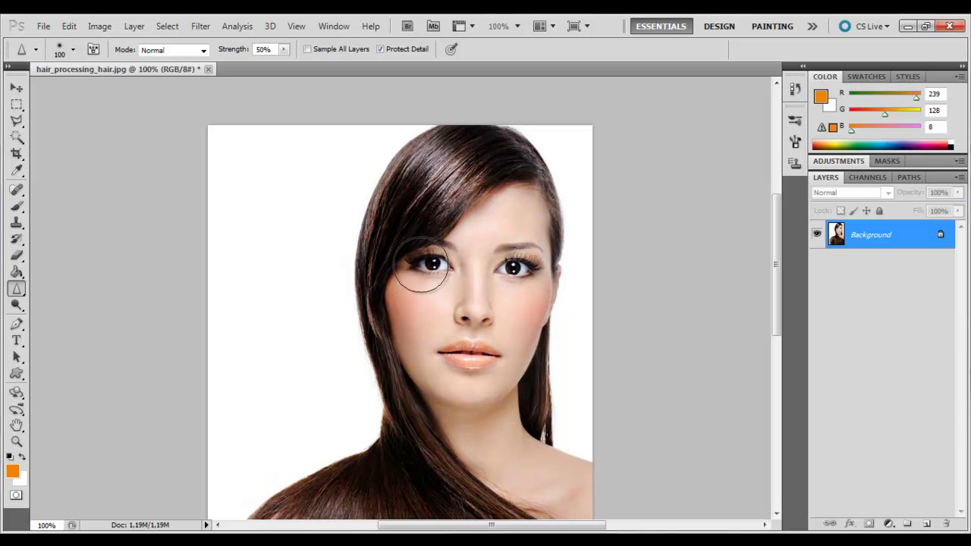
pyautogui.moveTo(541, 382)
pyautogui.mouseDown()
pyautogui.moveTo(544, 344)
pyautogui.moveTo(554, 403)
pyautogui.moveTo(553, 354)
pyautogui.moveTo(547, 409)
pyautogui.moveTo(563, 364)
pyautogui.mouseUp()
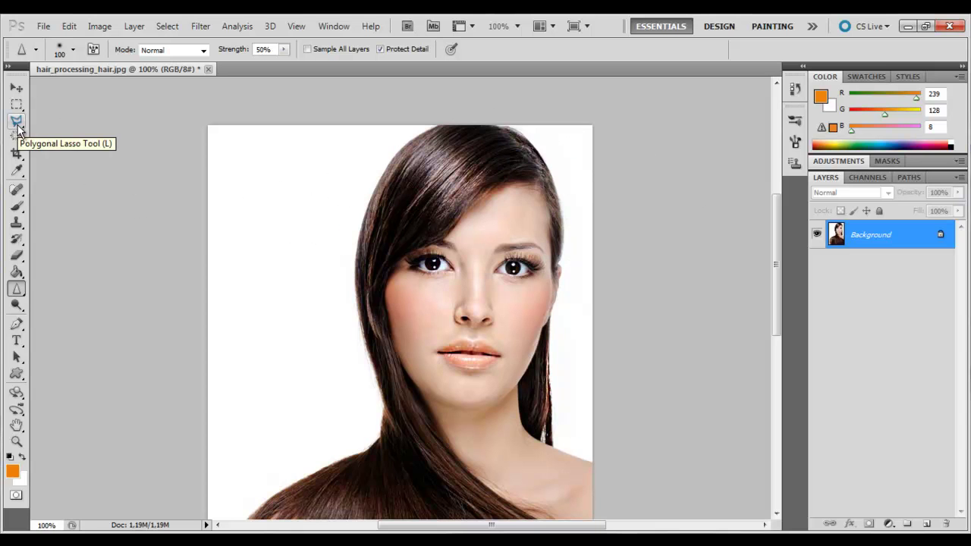
# Step: Add a new layer and outline a thin strand along the fringe from the parting to beside the eye with the Polygonal Lasso Tool
pyautogui.click(927, 524)
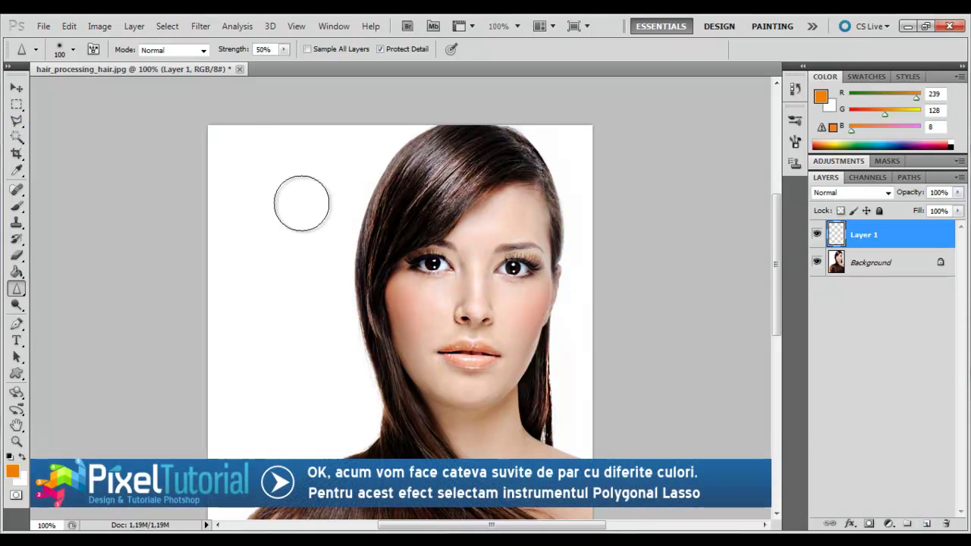
pyautogui.click(17, 122)
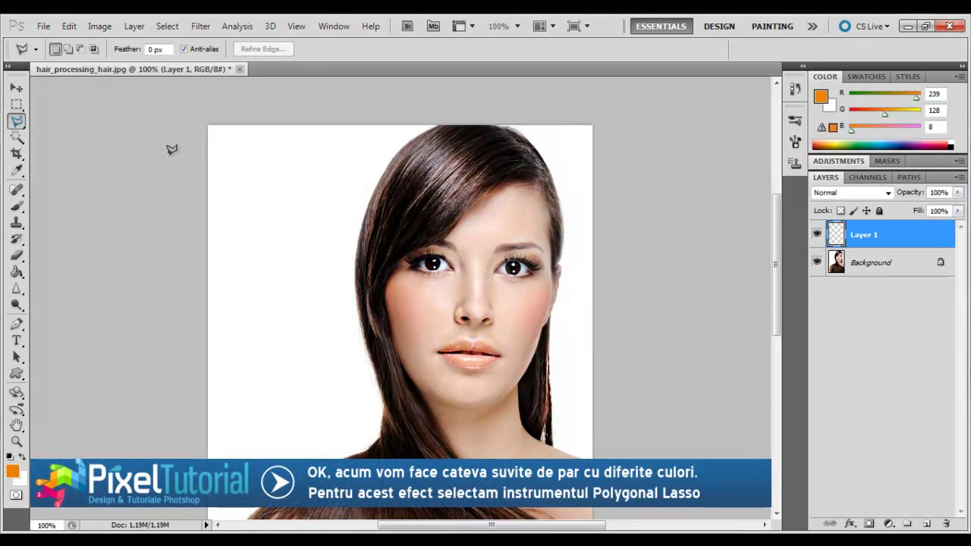
pyautogui.hotkey('ctrl', '+')
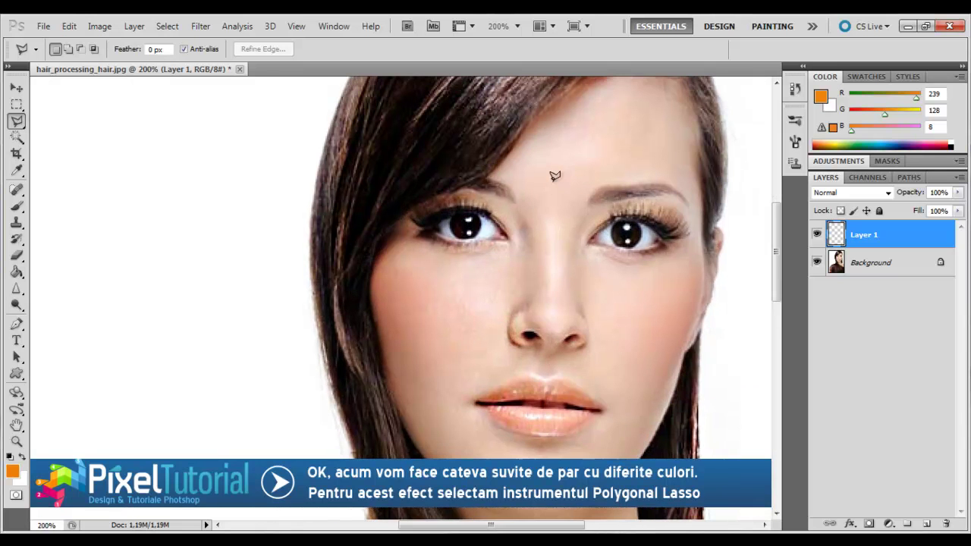
pyautogui.scroll(5, 582, 208)
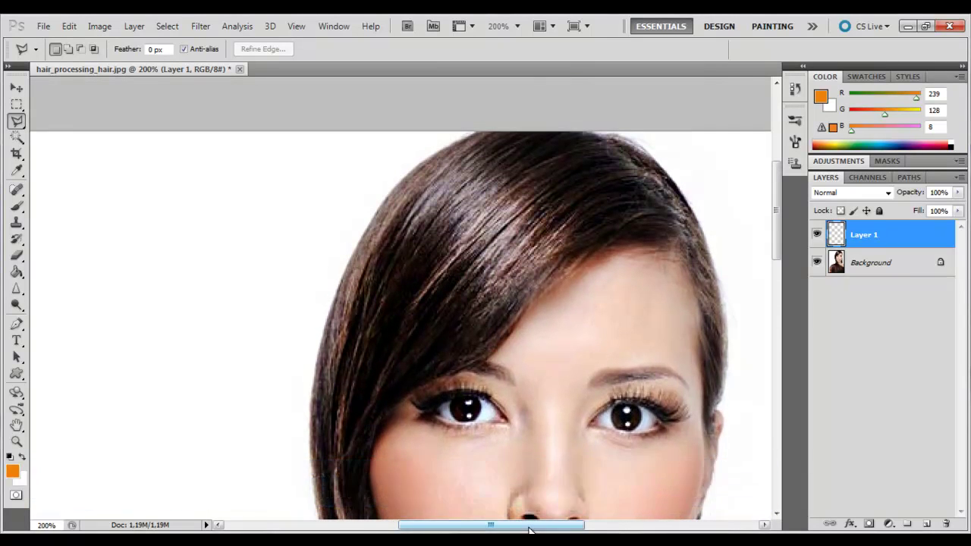
pyautogui.hscroll(5, 576, 379)
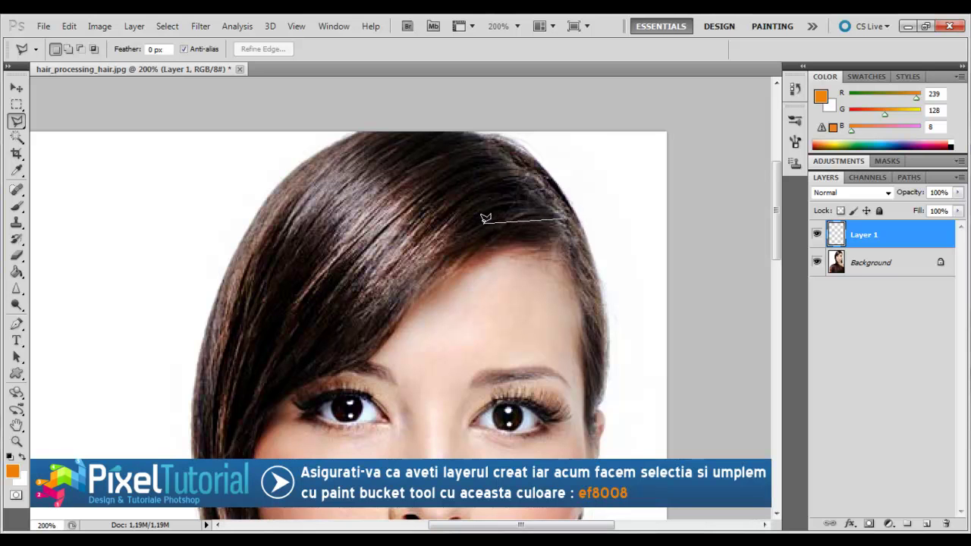
pyautogui.click(420, 248)
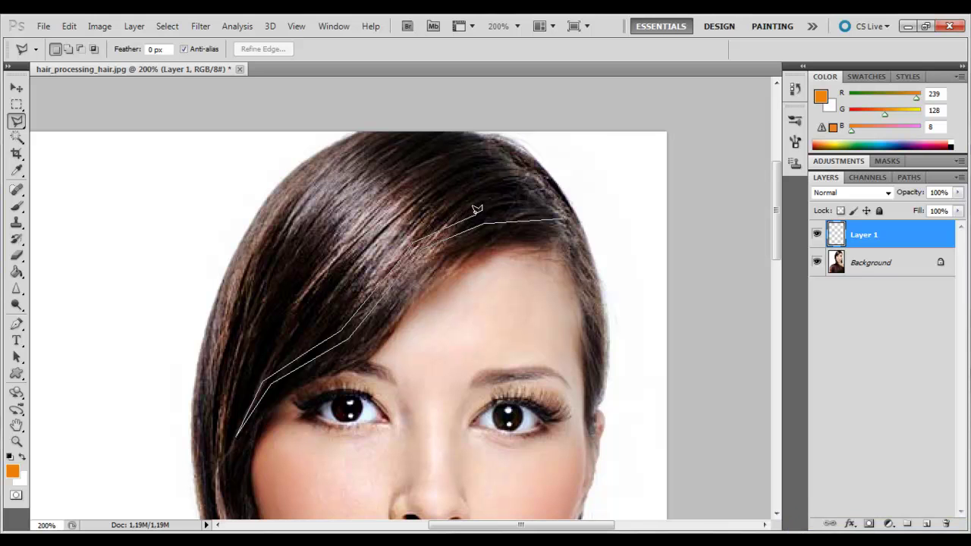
pyautogui.click(564, 213)
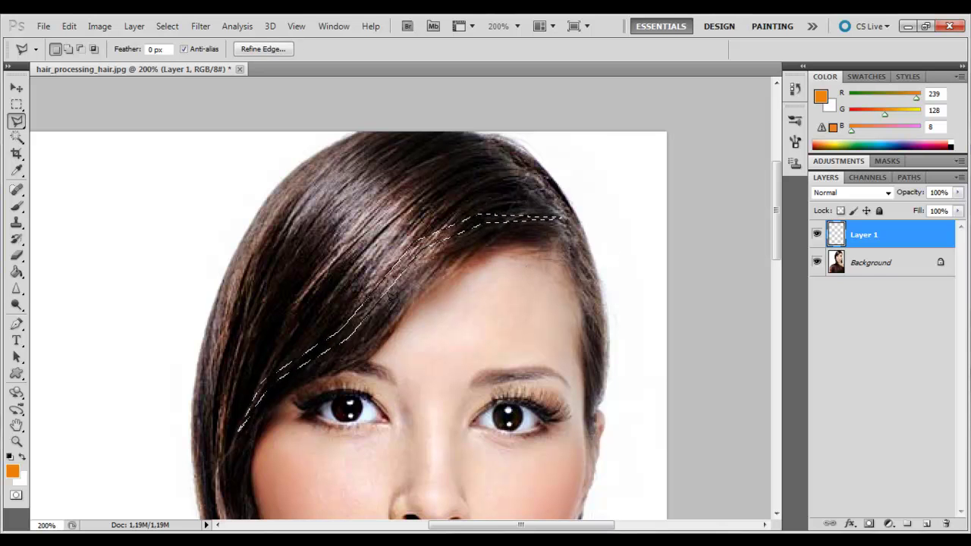
# Step: Fill the selected strand with orange (RGB 239, 128, 8) and apply a Gaussian Blur with a 2.3 pixel radius
pyautogui.click(17, 271)
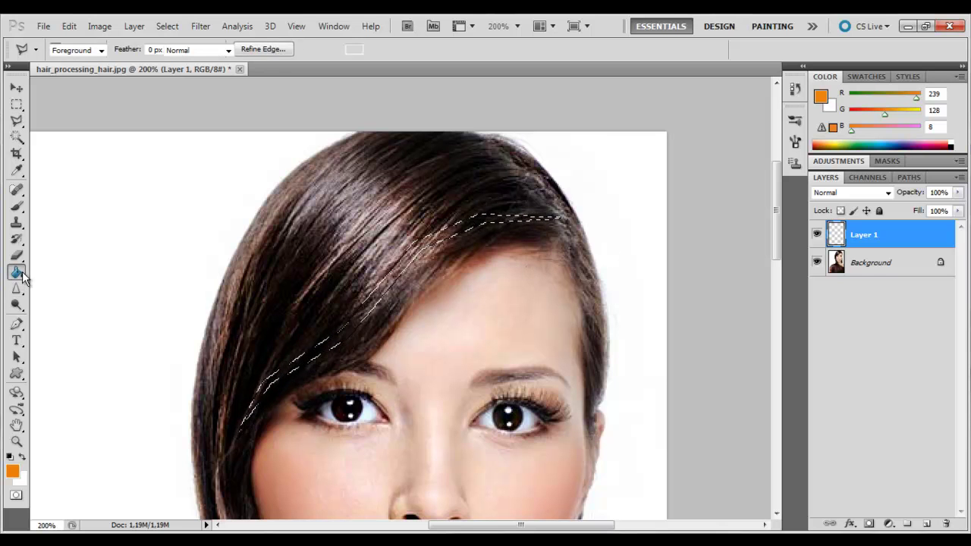
pyautogui.click(358, 308)
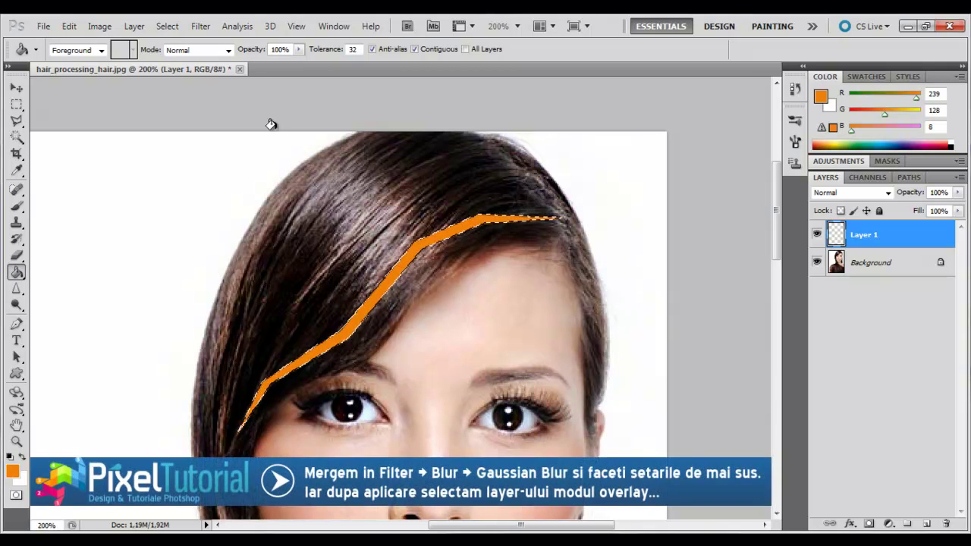
pyautogui.click(201, 27)
pyautogui.moveTo(258, 156)
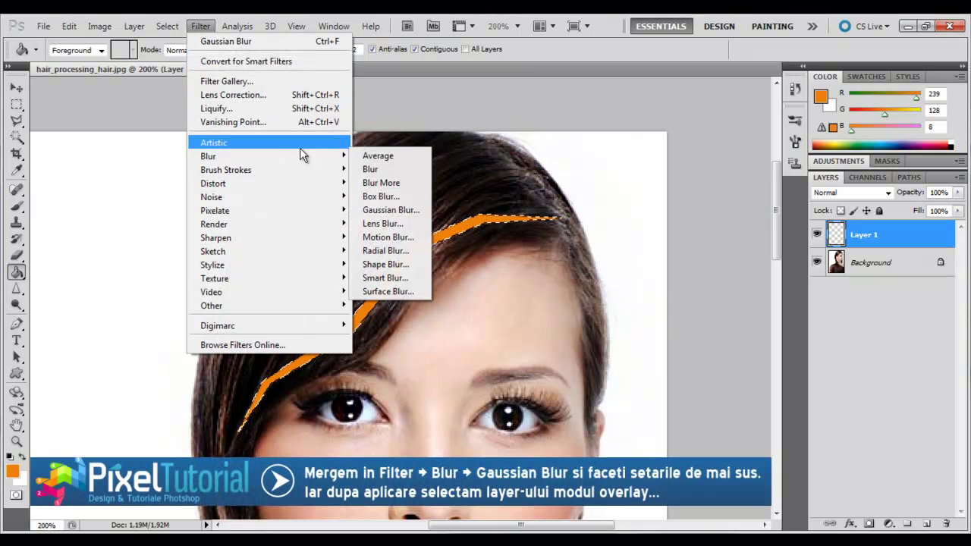
pyautogui.click(391, 210)
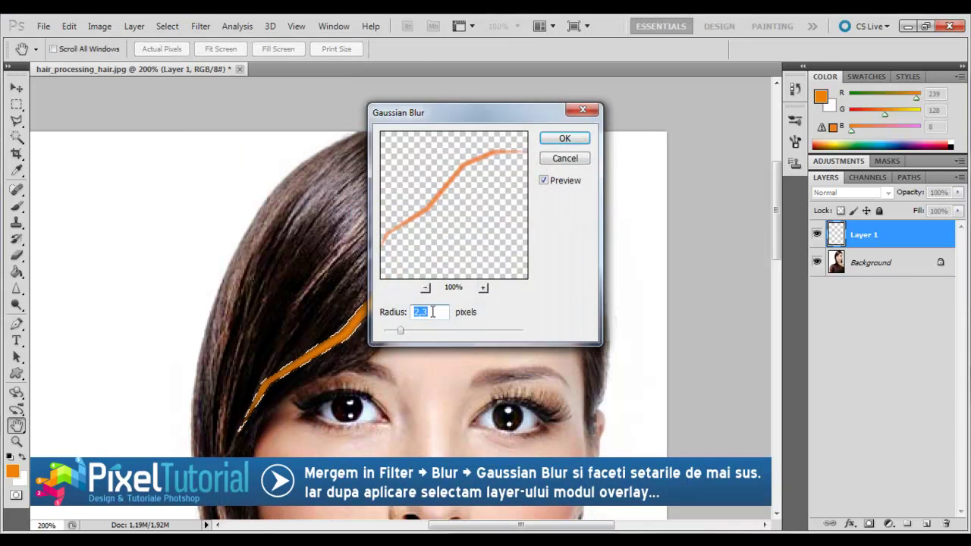
pyautogui.press('Up')
pyautogui.press('Down')
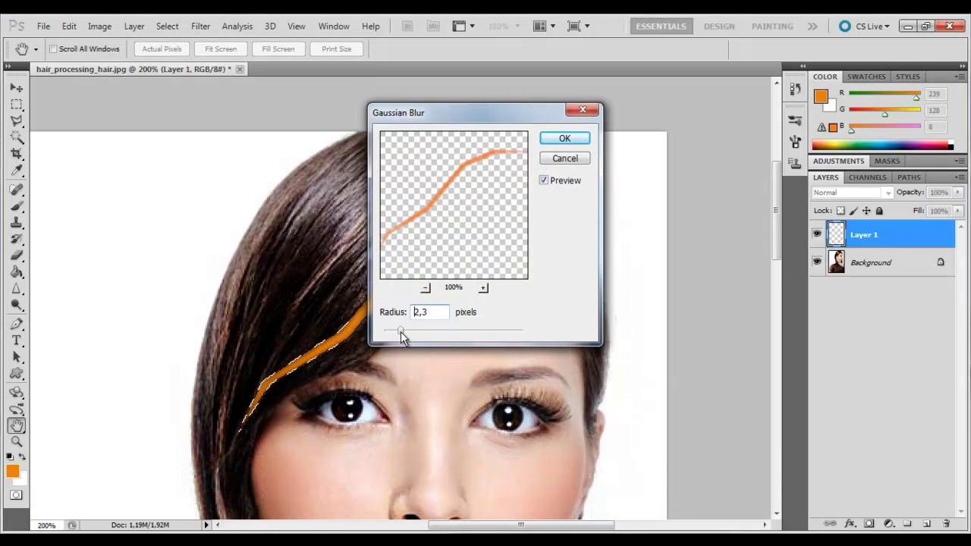
pyautogui.click(566, 140)
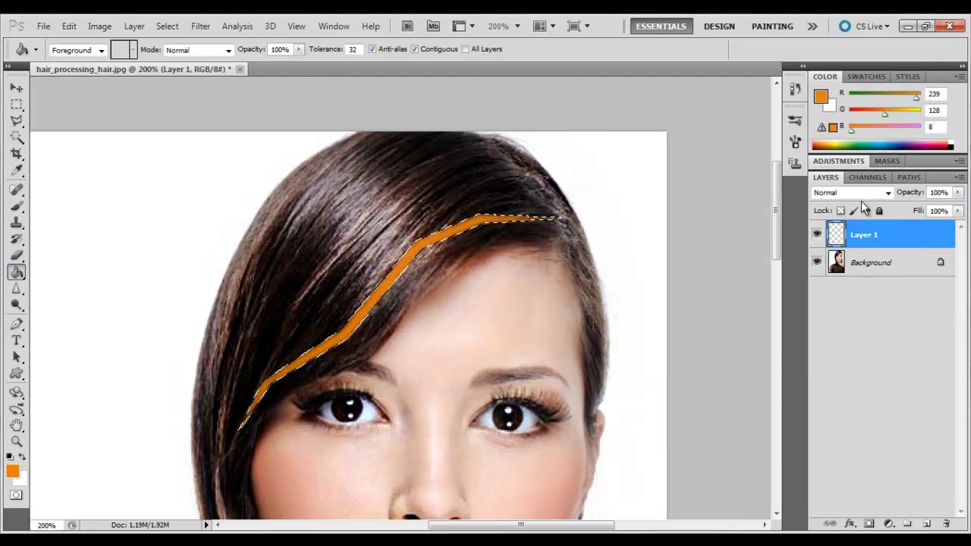
# Step: Set the strand layer's blend mode to Overlay and clear the selection
pyautogui.click(872, 197)
pyautogui.click(865, 190)
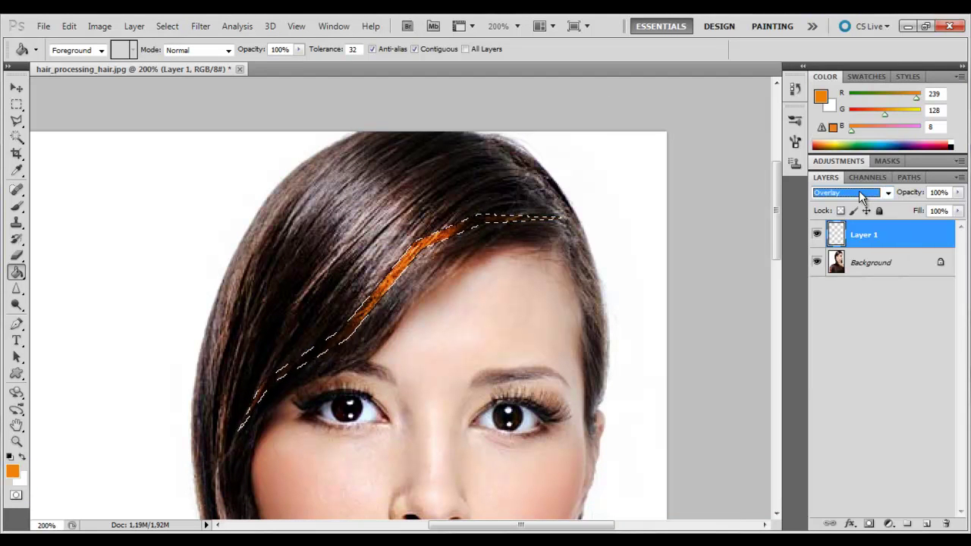
pyautogui.hotkey('ctrl', '-')
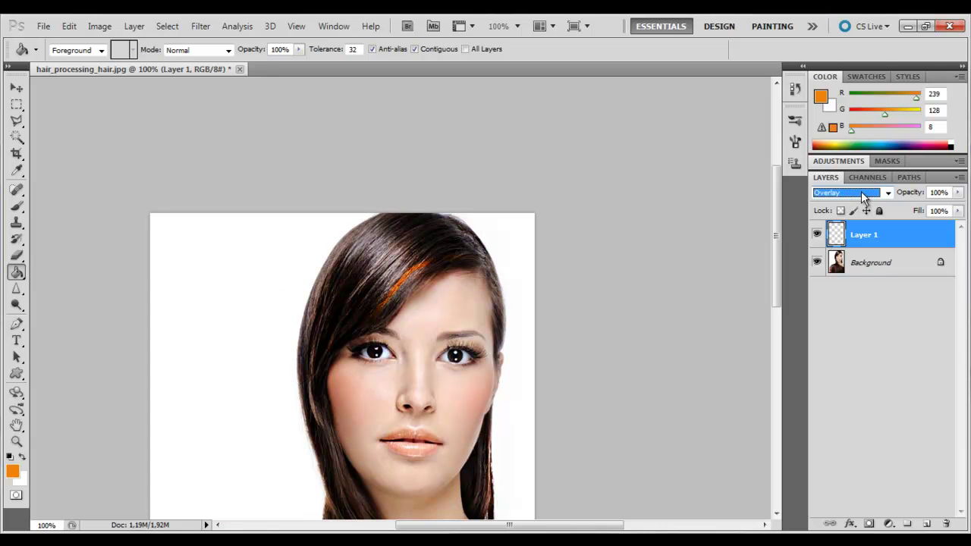
# Step: Duplicate the orange strand layer and set the copy's opacity to 20%
pyautogui.hotkey('ctrl', 'j')
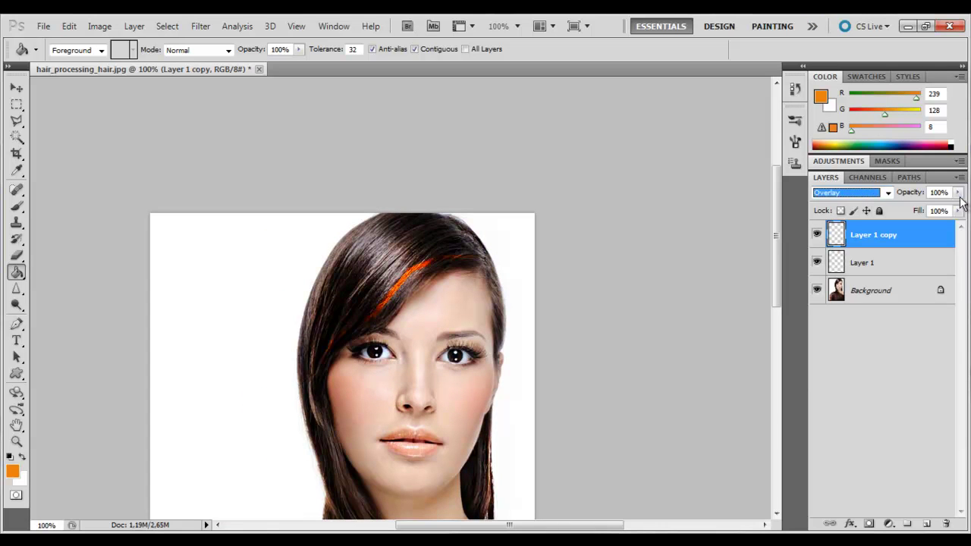
pyautogui.click(958, 192)
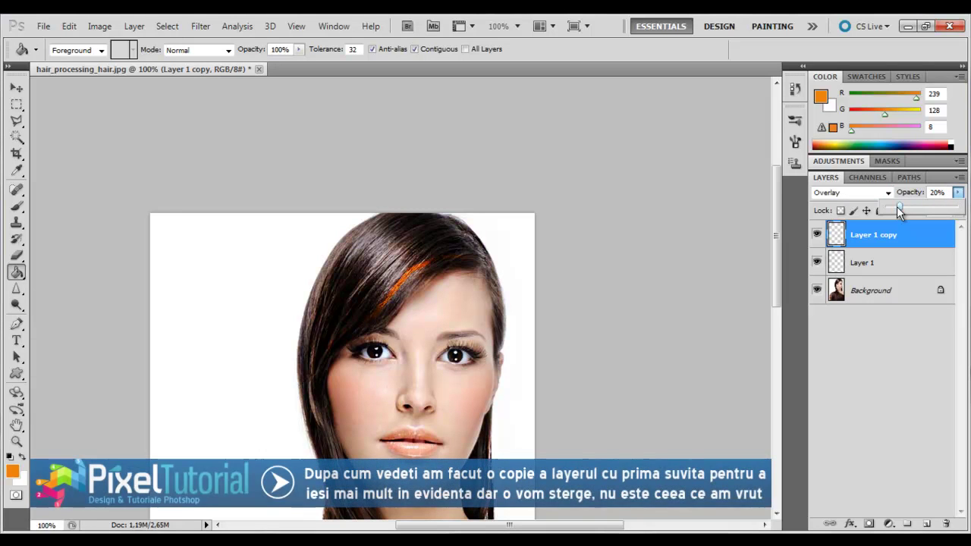
pyautogui.click(912, 396)
pyautogui.click(885, 265)
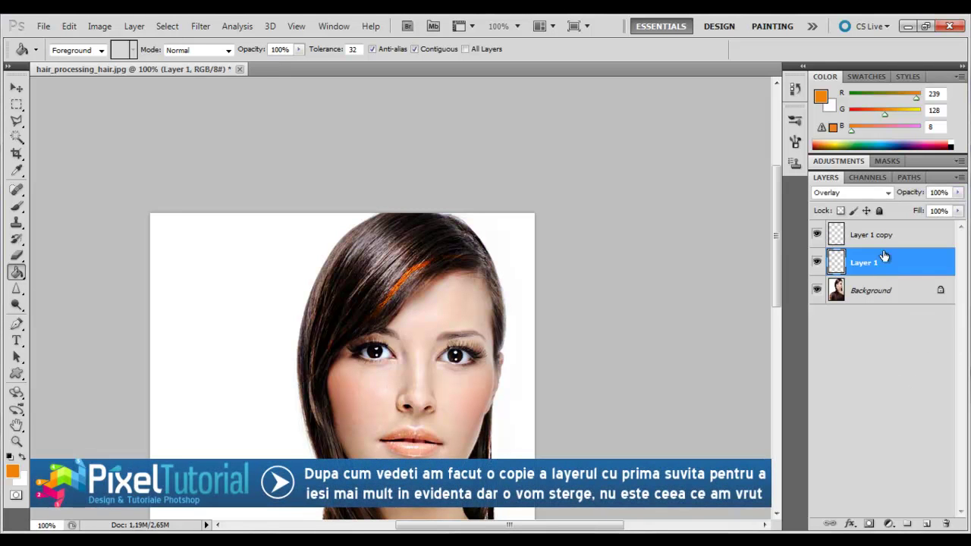
pyautogui.keyDown('shift'); pyautogui.click(887, 236); pyautogui.keyUp('shift')
pyautogui.rightClick(888, 236)
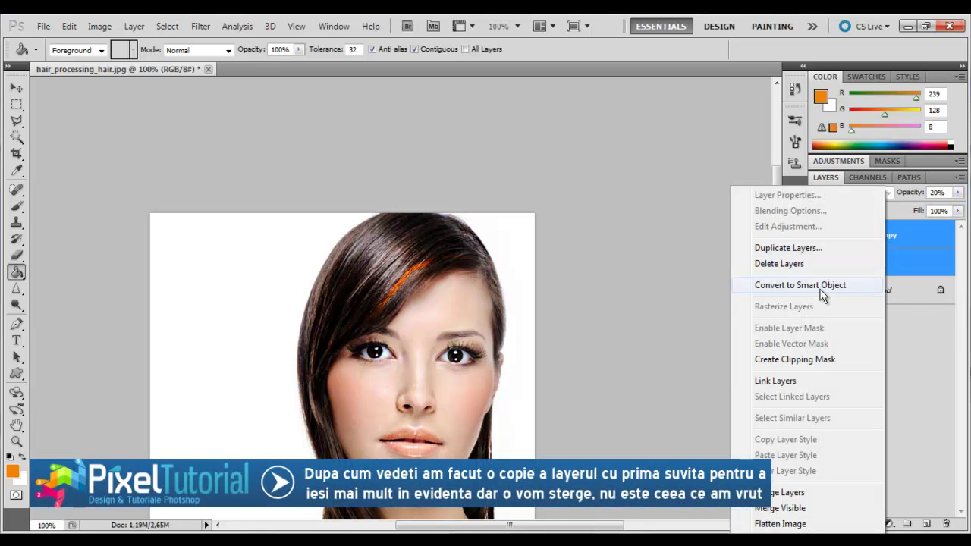
pyautogui.click(789, 287)
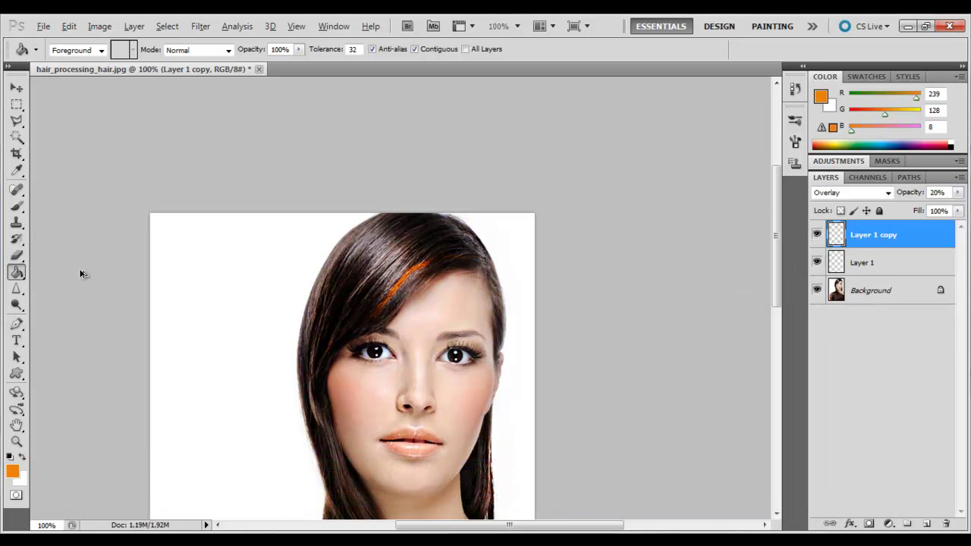
# Step: Toggle the visibility of Layer 1 and its copy to compare their effect on the strand
pyautogui.click(880, 326)
pyautogui.click(835, 263)
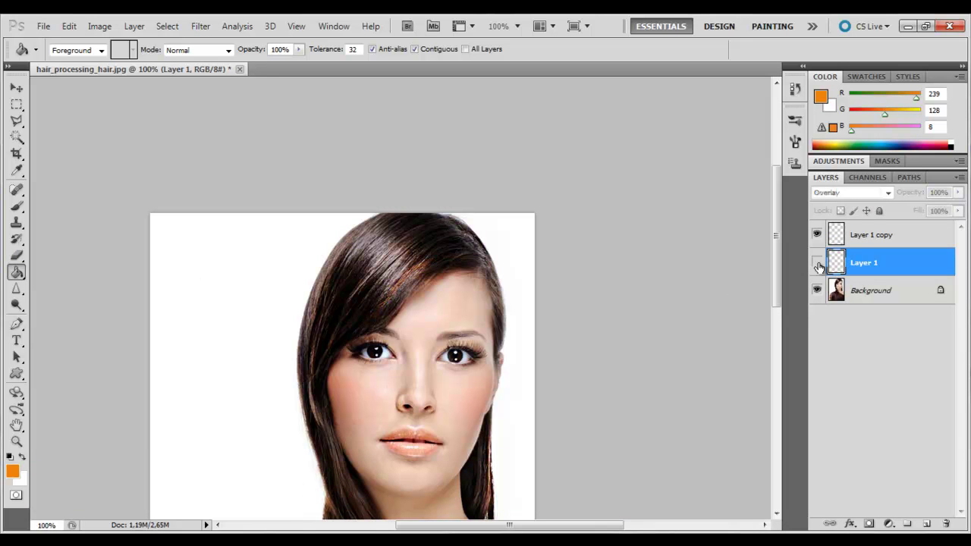
pyautogui.click(871, 239)
pyautogui.press('2')
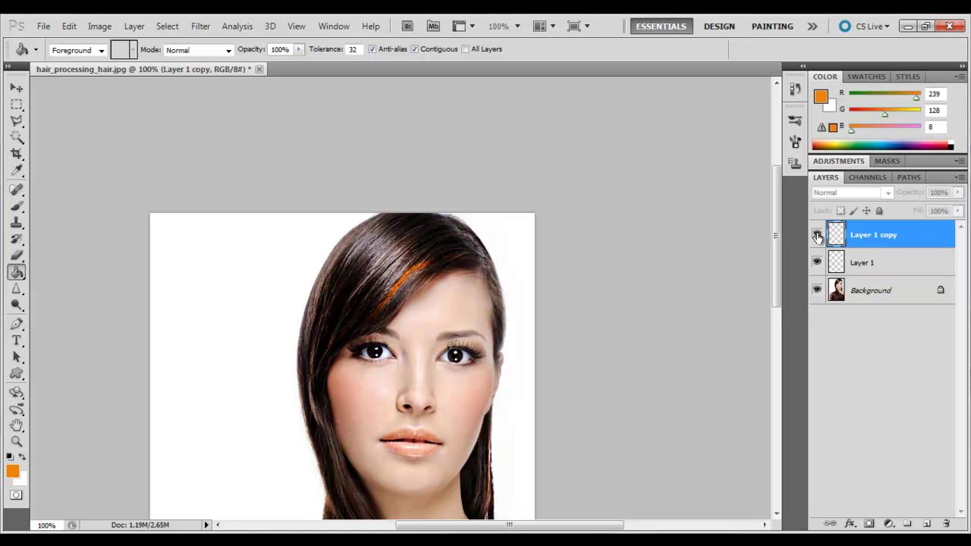
# Step: On Layer 1, outline a second thin strand above the orange one with the Polygonal Lasso Tool
pyautogui.hotkey('ctrl', '+')
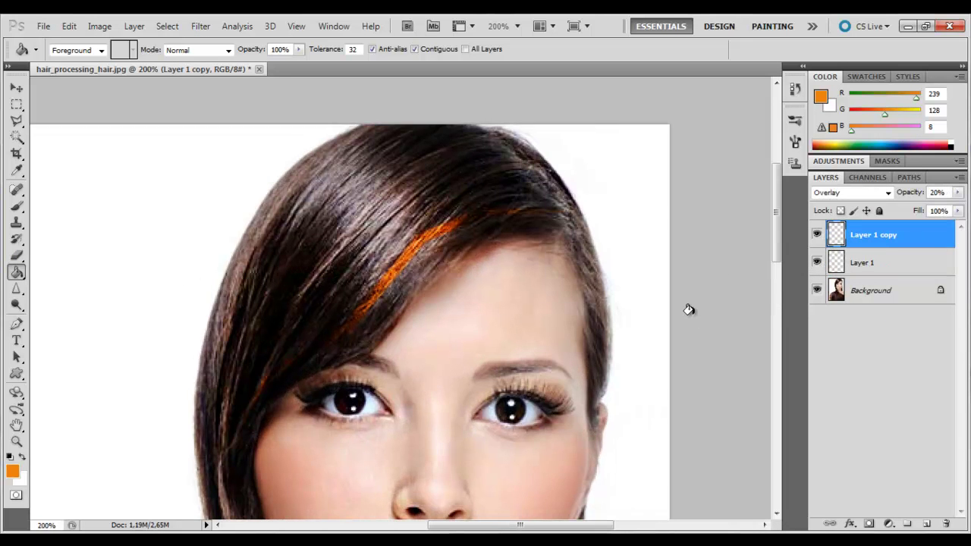
pyautogui.click(885, 264)
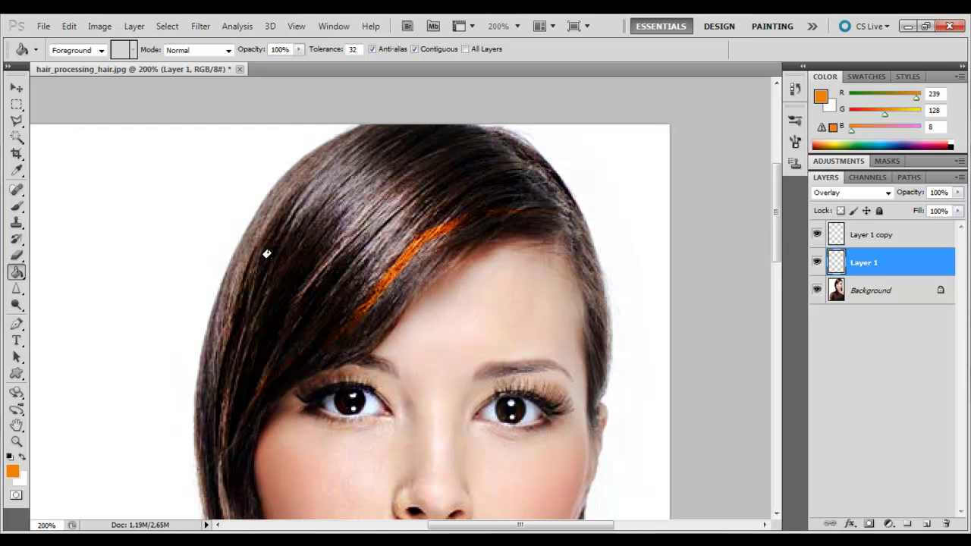
pyautogui.click(17, 121)
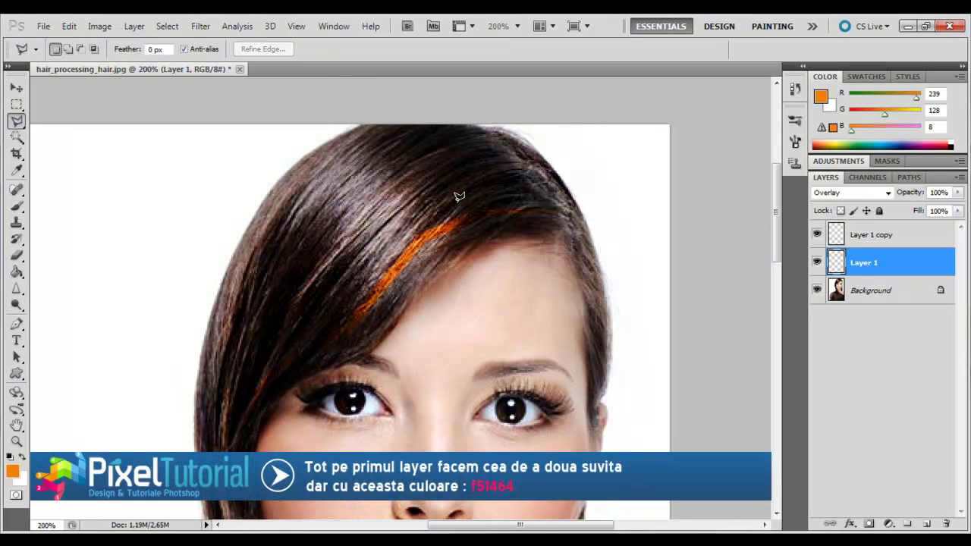
pyautogui.click(555, 187)
pyautogui.click(447, 198)
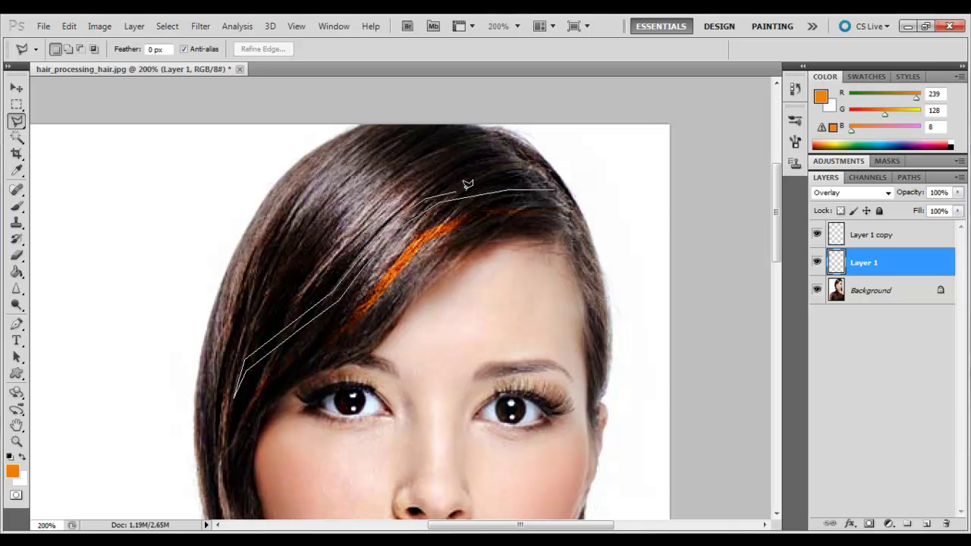
pyautogui.click(556, 182)
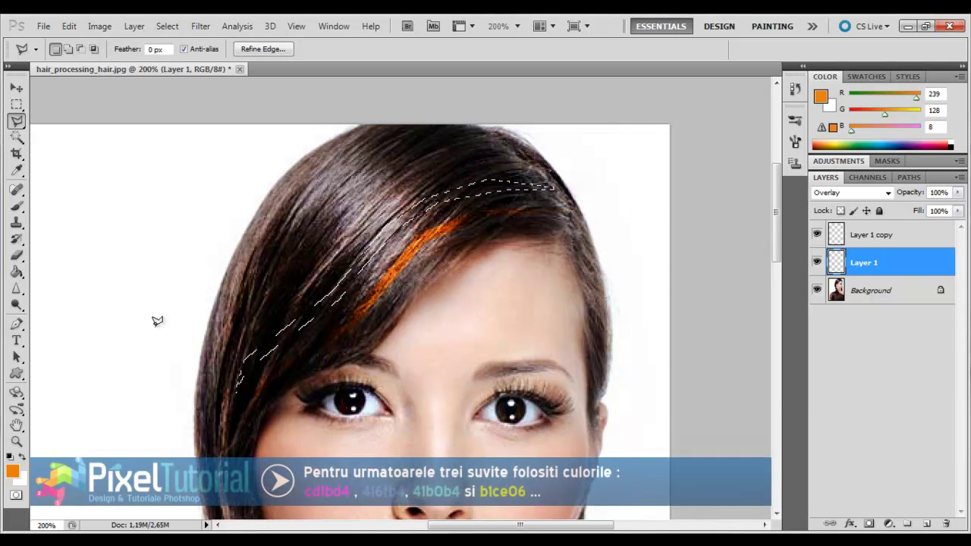
# Step: Fill the outlined strand above the orange one with the foreground colour #f51464 and clear the selection
pyautogui.click(14, 469)
pyautogui.click(874, 395)
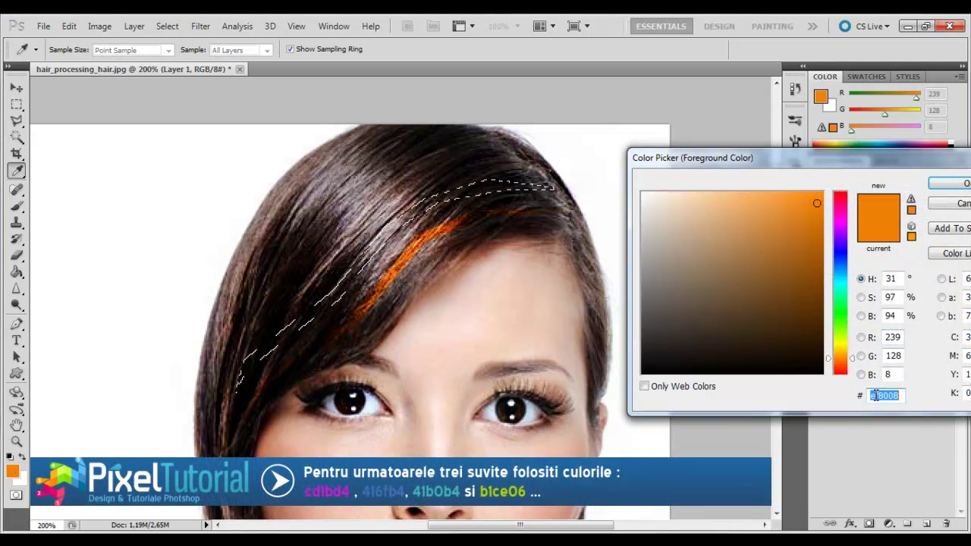
pyautogui.write('f51464')
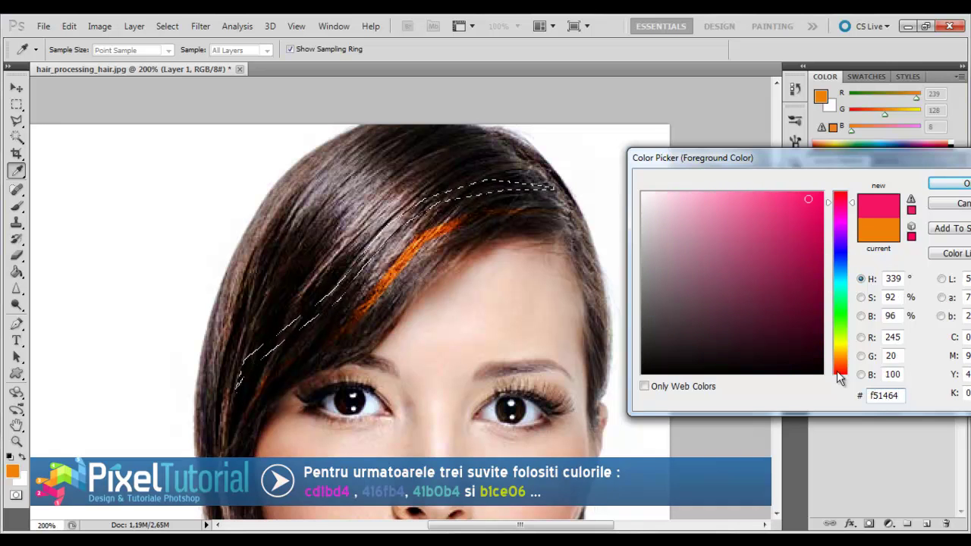
pyautogui.press('Return')
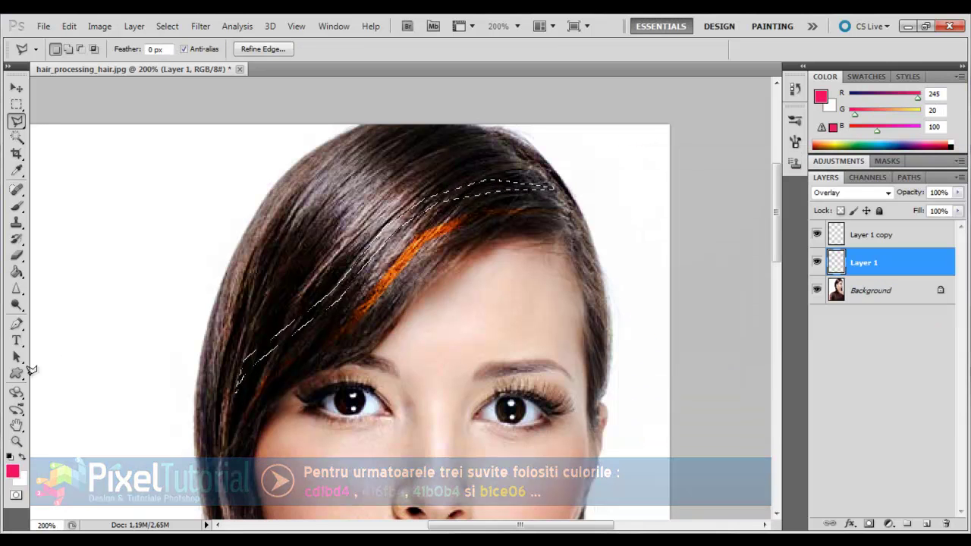
pyautogui.click(17, 272)
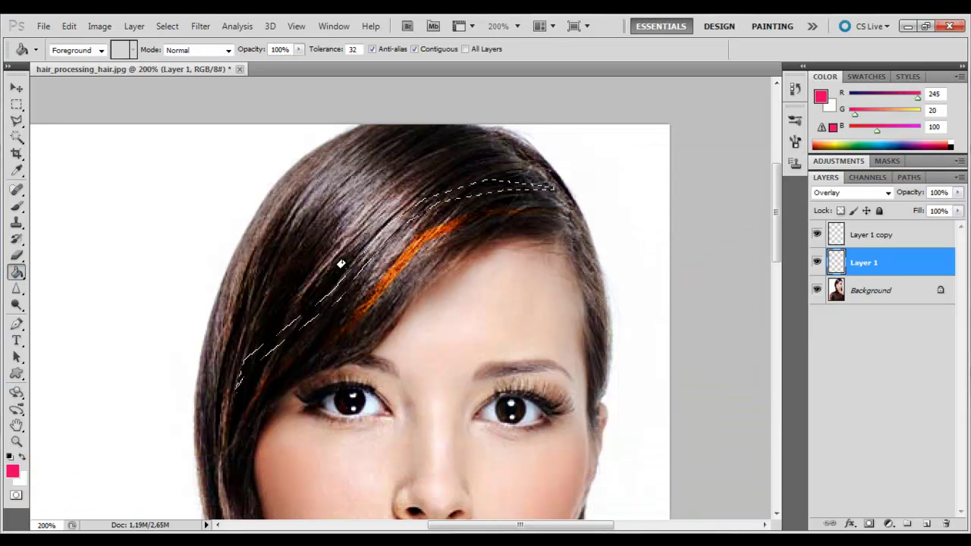
pyautogui.click(372, 231)
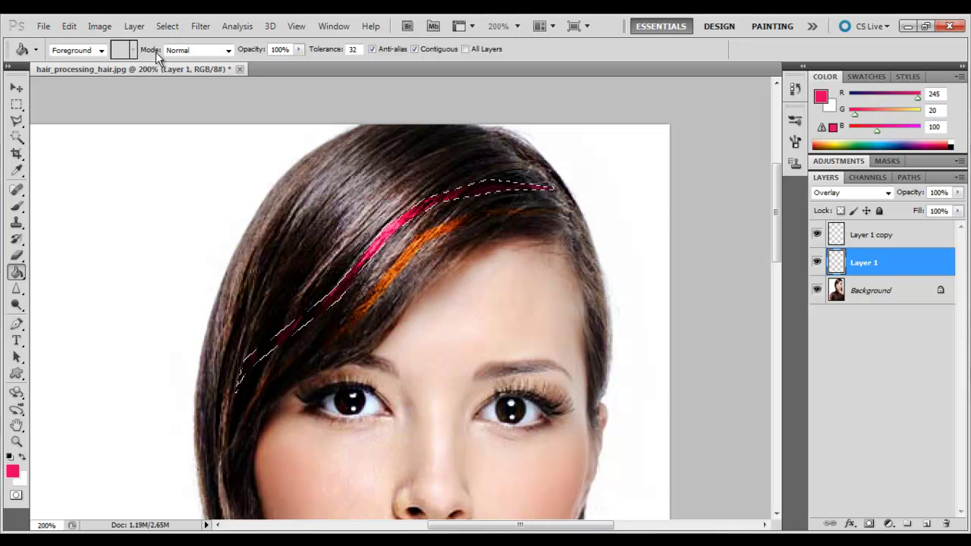
pyautogui.hotkey('ctrl', 'd')
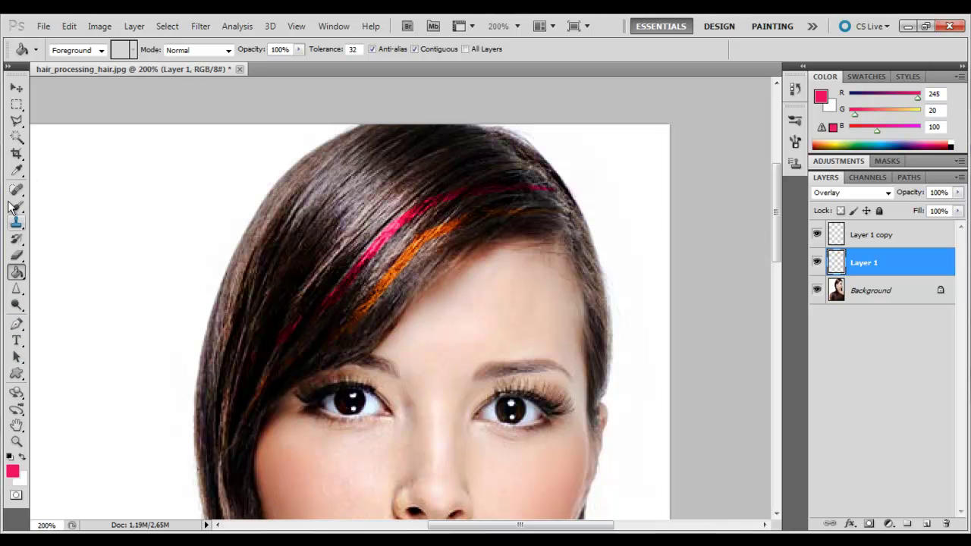
# Step: Merge Layer 1 copy down into Layer 1
pyautogui.click(16, 122)
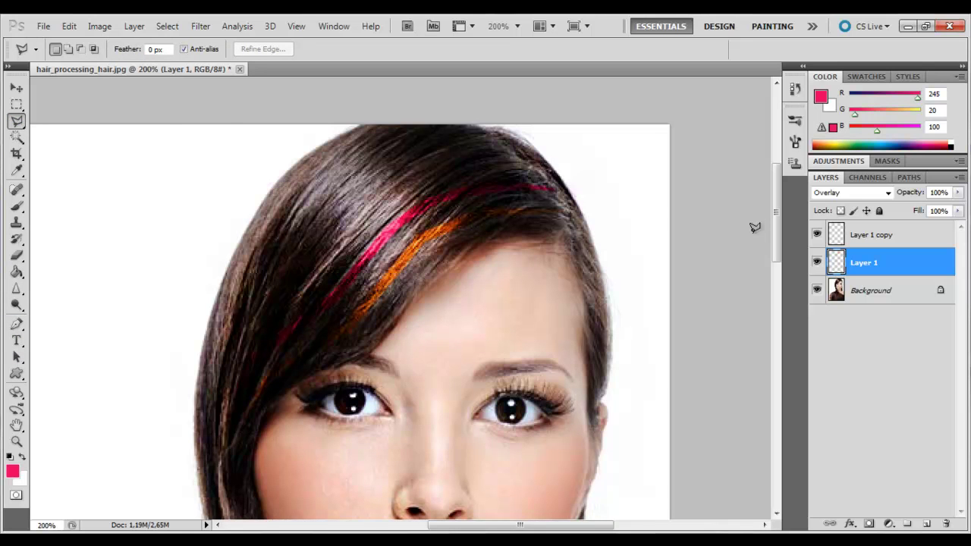
pyautogui.click(841, 239)
pyautogui.click(18, 89)
pyautogui.hotkey('ctrl', 'e')
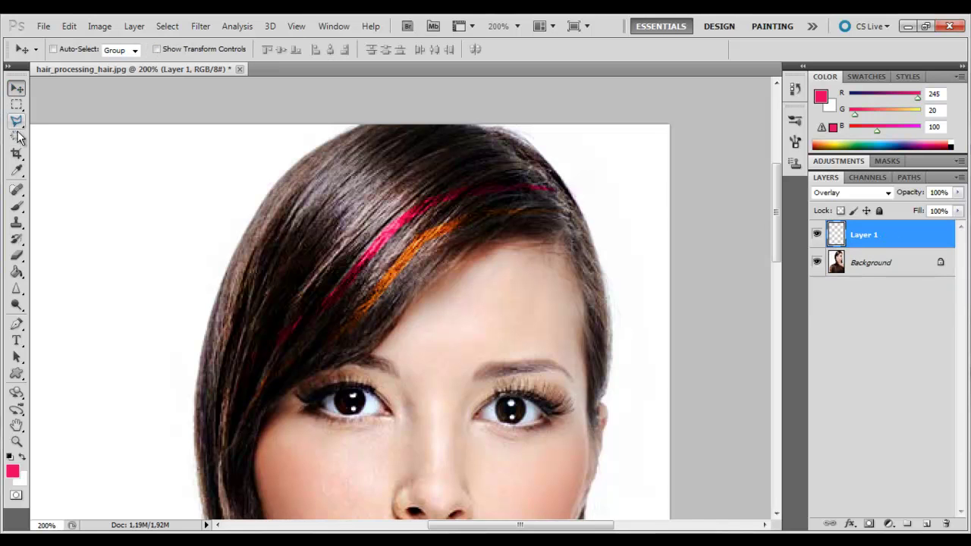
# Step: Outline a third thin strand above the pink one on Layer 1 with the Polygonal Lasso Tool
pyautogui.click(16, 121)
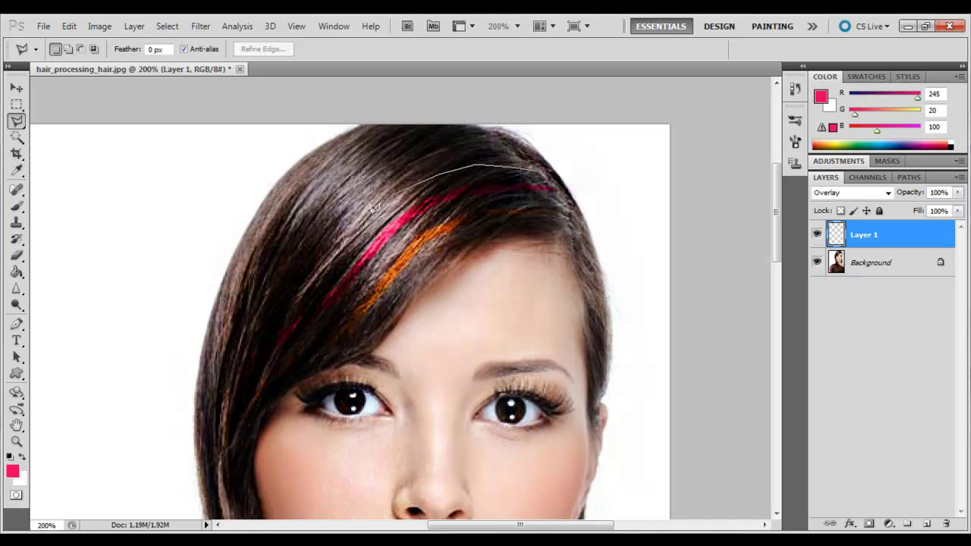
pyautogui.moveTo(284, 285); pyautogui.dragTo(239, 322)
pyautogui.click(211, 392)
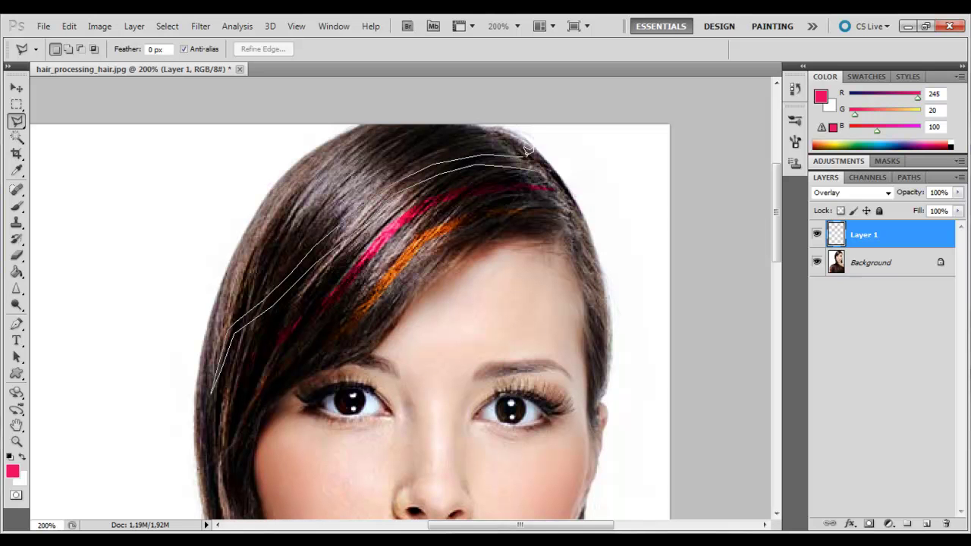
pyautogui.doubleClick(538, 165)
# Step: Fill the outlined strand above the pink one with the foreground colour #cd1bd4 and clear the selection
pyautogui.click(12, 471)
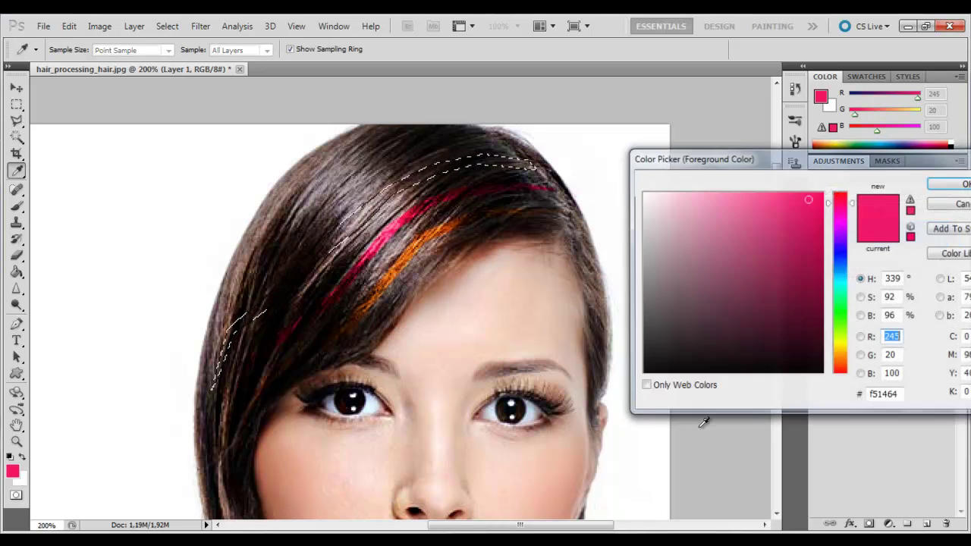
pyautogui.doubleClick(901, 396)
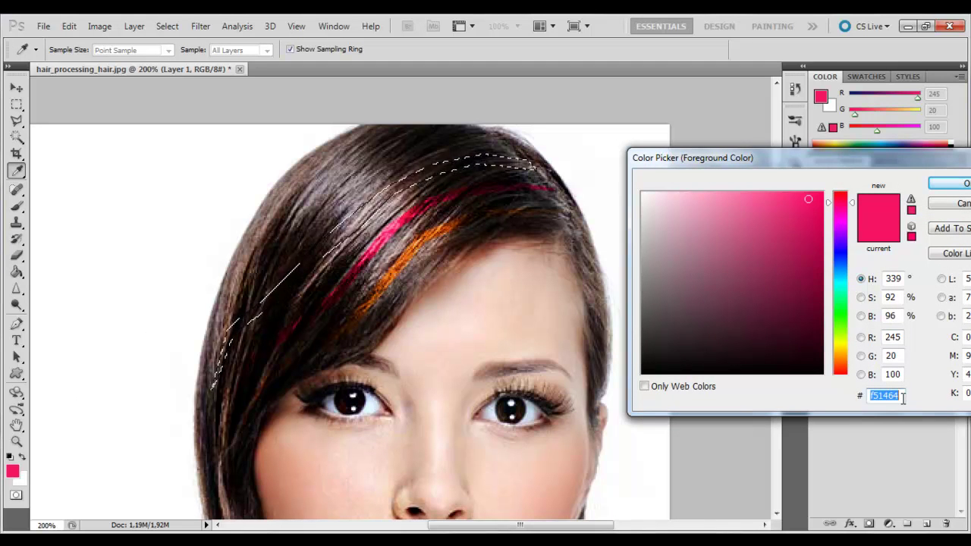
pyautogui.write('cd1bd4')
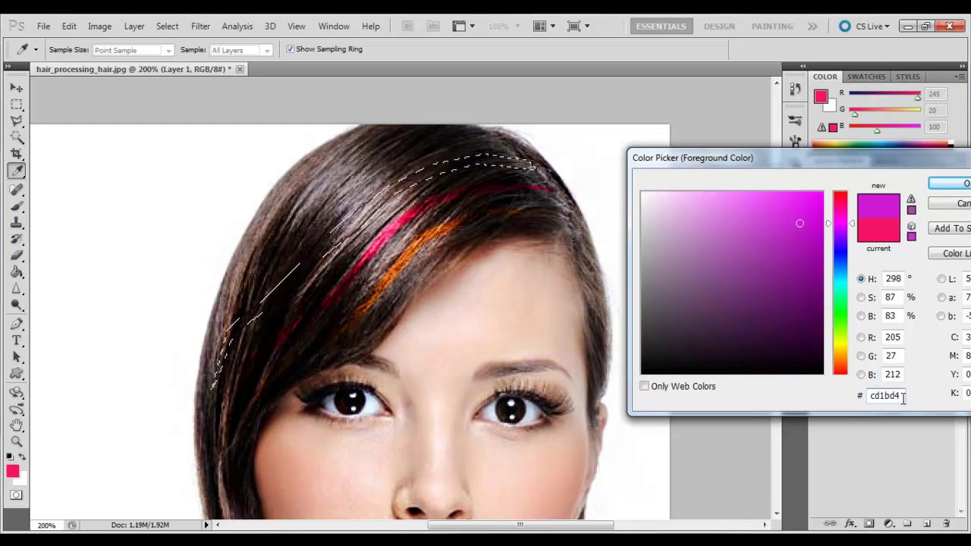
pyautogui.press('Return')
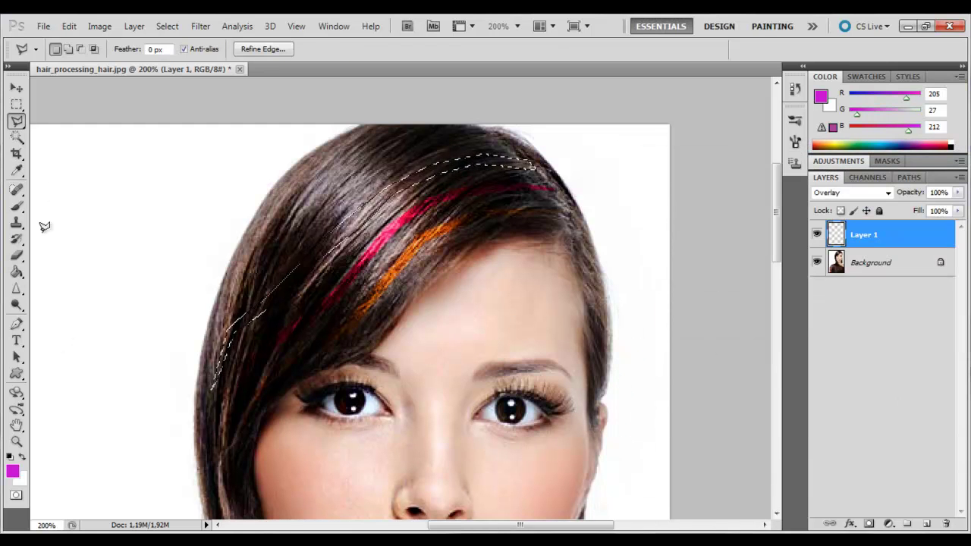
pyautogui.click(17, 272)
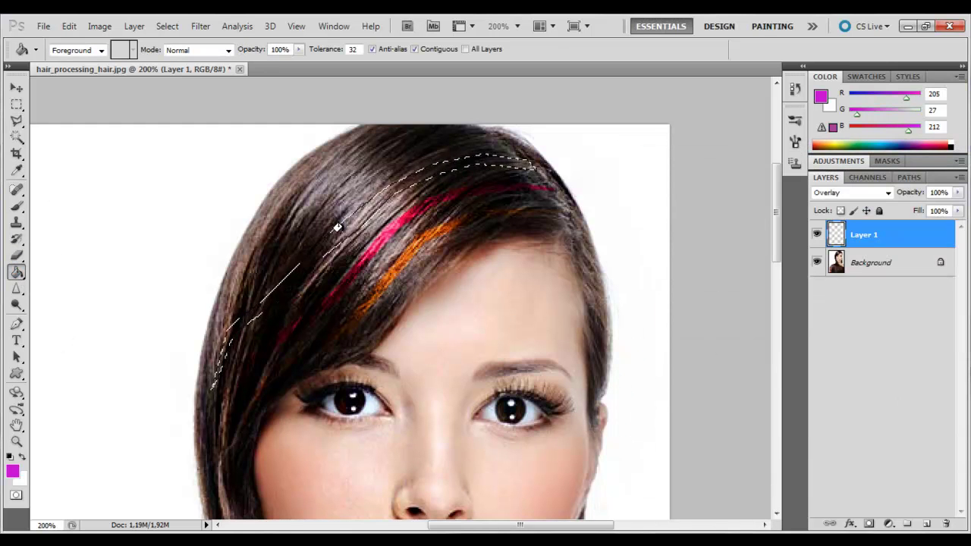
pyautogui.click(340, 229)
pyautogui.hotkey('ctrl', 'd')
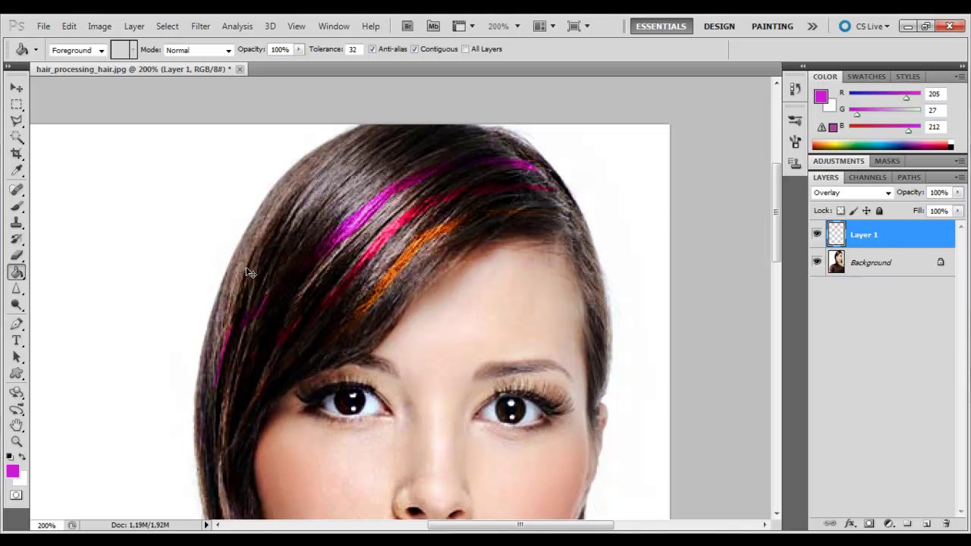
# Step: Outline a fourth thin strand above the purple one with the Polygonal Lasso Tool
pyautogui.hotkey('ctrl', '-')
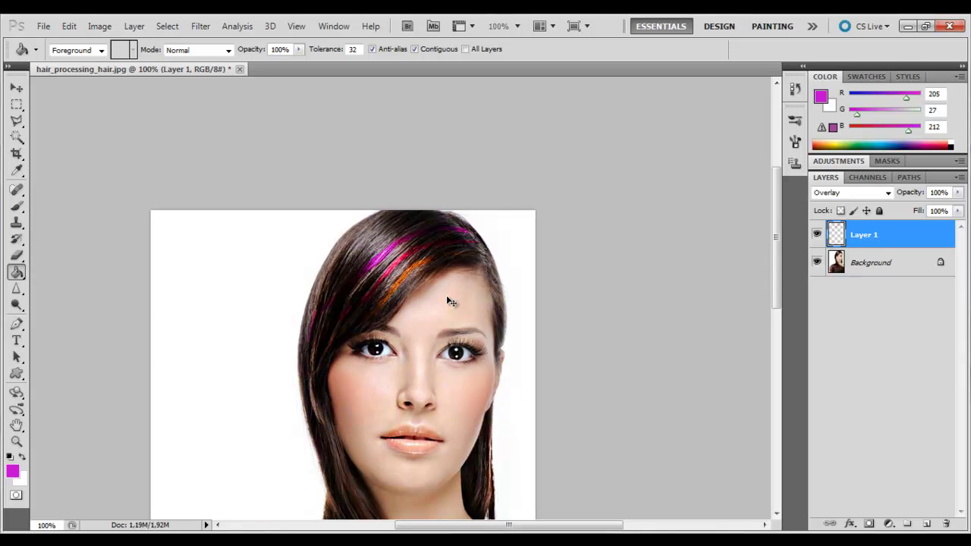
pyautogui.hotkey('ctrl', '+')
pyautogui.scroll(1, 443, 293)
pyautogui.press('l')
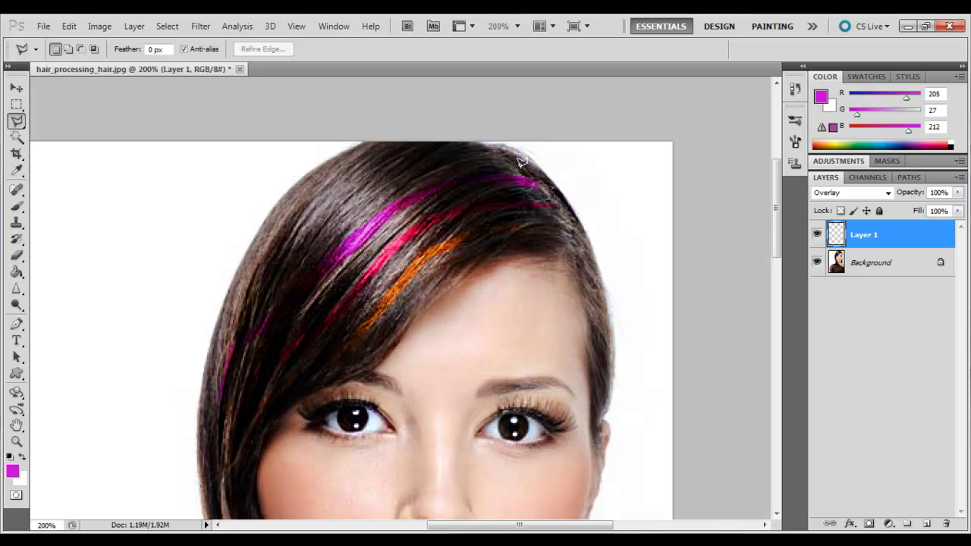
pyautogui.click(459, 160)
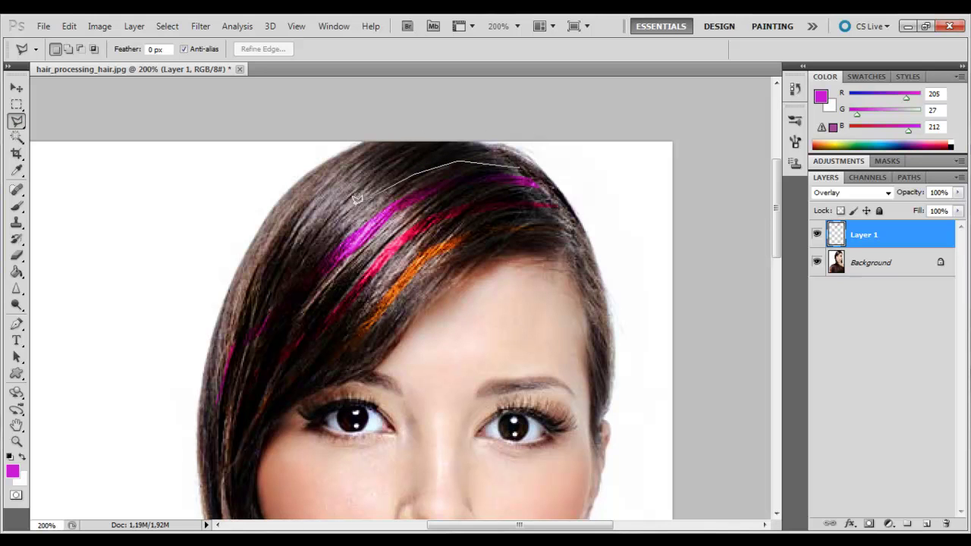
pyautogui.click(328, 239)
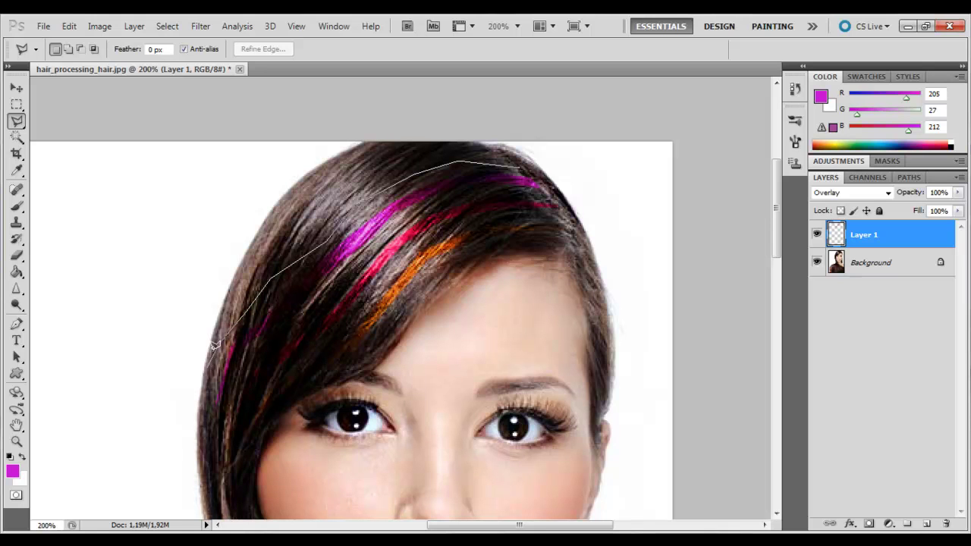
pyautogui.click(210, 365)
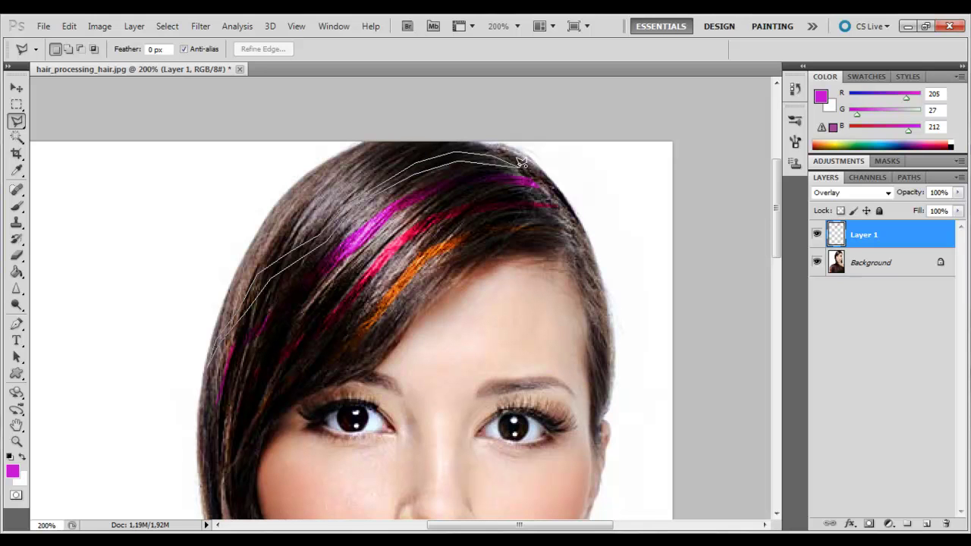
pyautogui.click(522, 163)
# Step: Try a green foreground colour, #74e033, for the fourth strand
pyautogui.press('i')
pyautogui.click(12, 472)
pyautogui.doubleClick(885, 397)
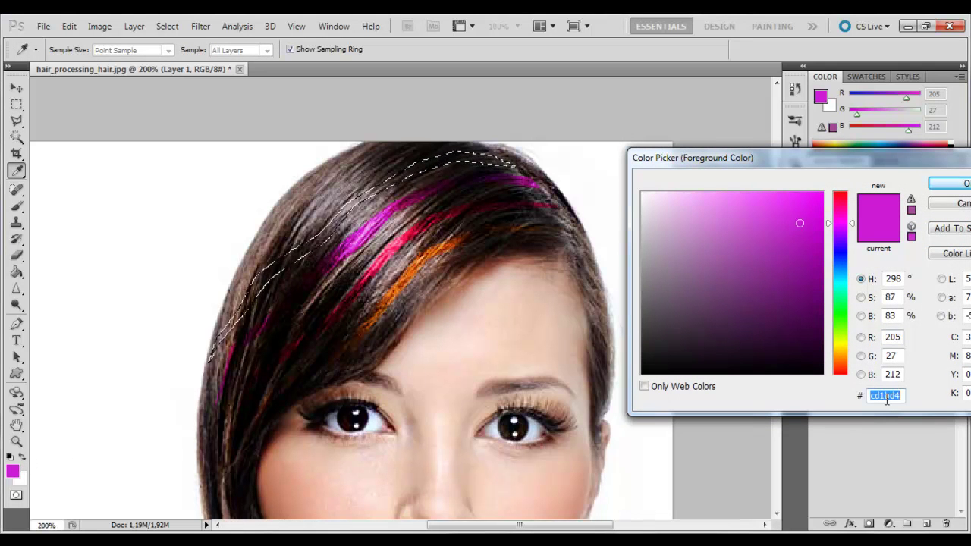
pyautogui.write('1')
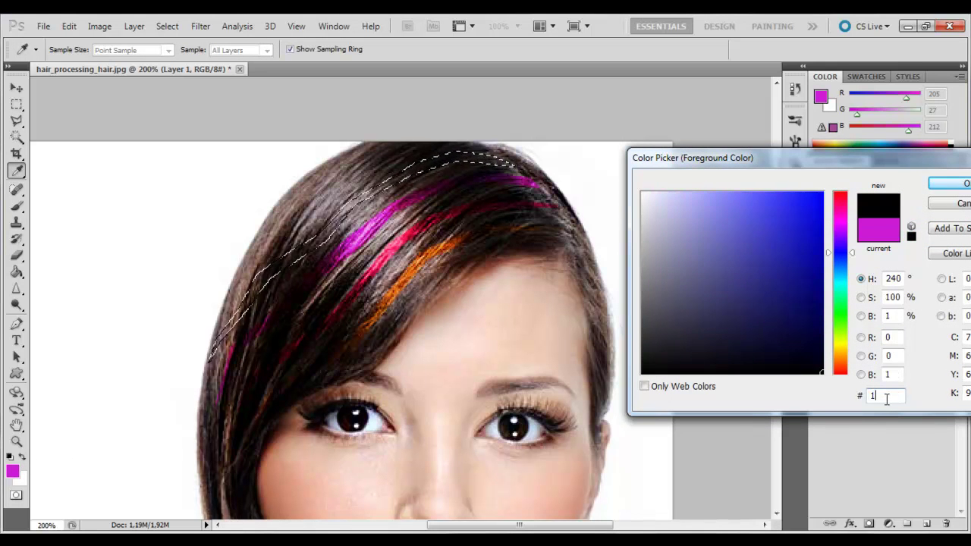
pyautogui.write('4bfb4')
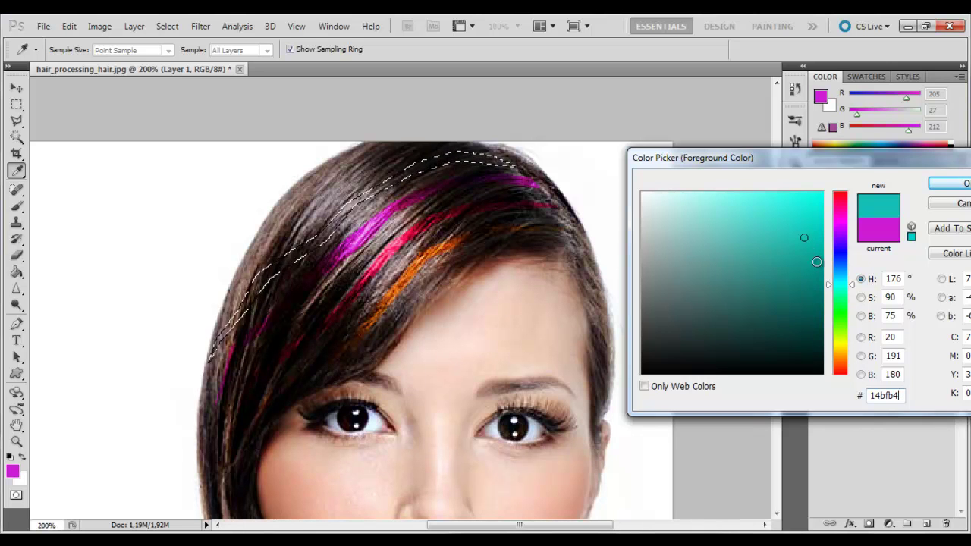
pyautogui.moveTo(843, 284); pyautogui.dragTo(841, 324)
pyautogui.moveTo(783, 197); pyautogui.dragTo(782, 214)
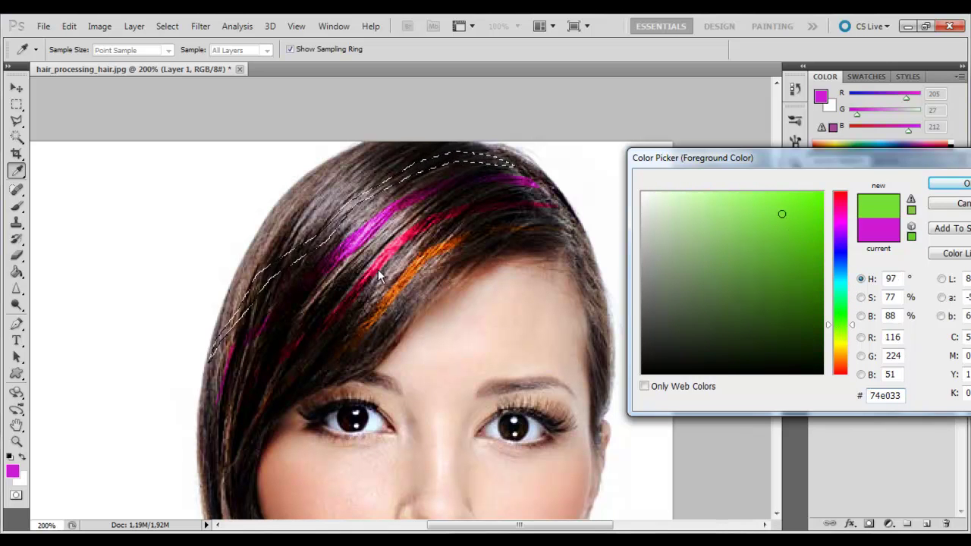
pyautogui.press('Return')
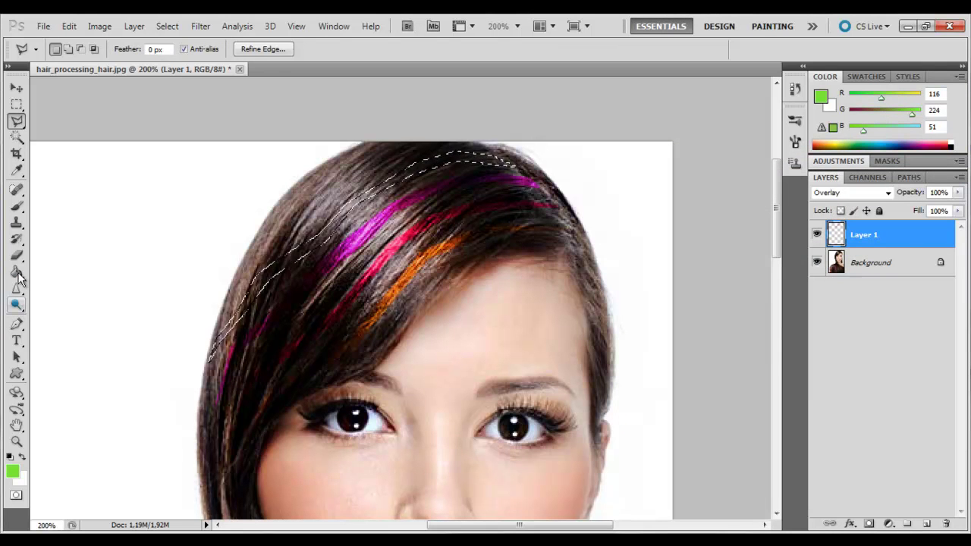
# Step: Try filling the fourth strand selection with the green foreground colour, and undo the fill
pyautogui.click(17, 271)
pyautogui.click(349, 204)
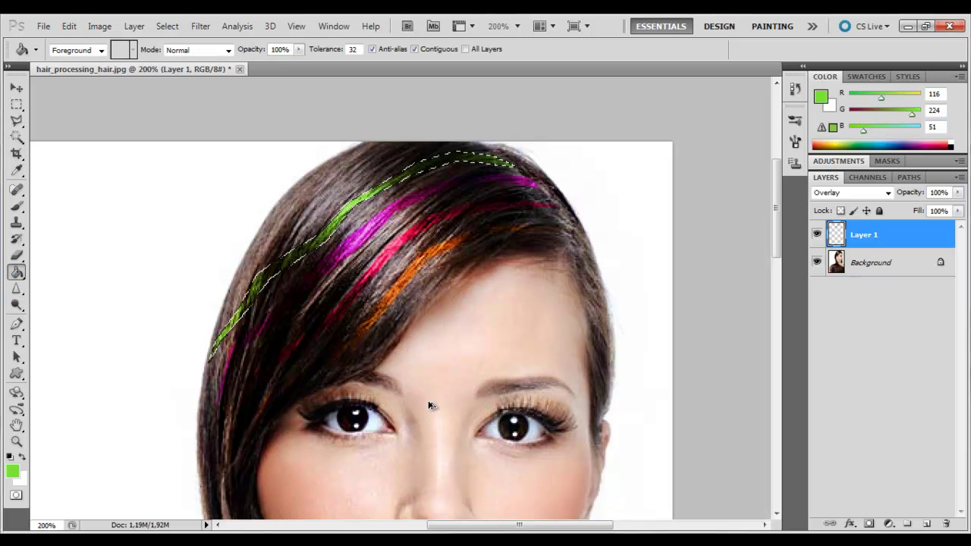
pyautogui.hotkey('ctrl', 'z')
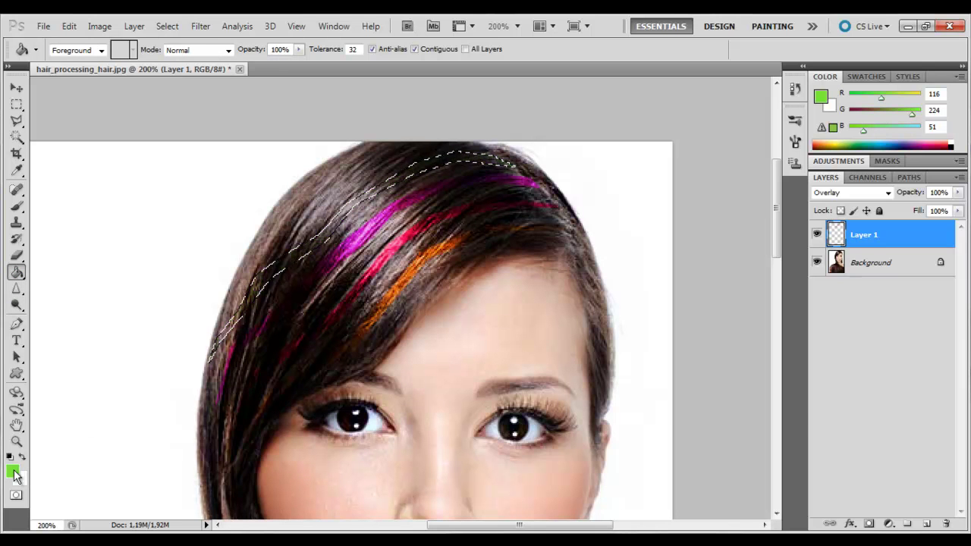
# Step: Fill the fourth strand selection with the teal foreground colour #41bfb4 and clear the selection
pyautogui.click(13, 473)
pyautogui.click(885, 394)
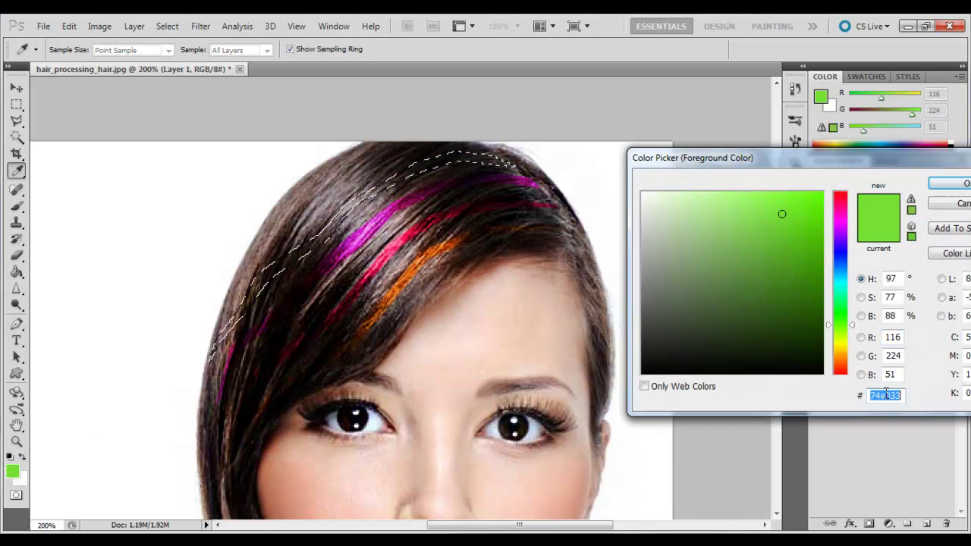
pyautogui.write('4')
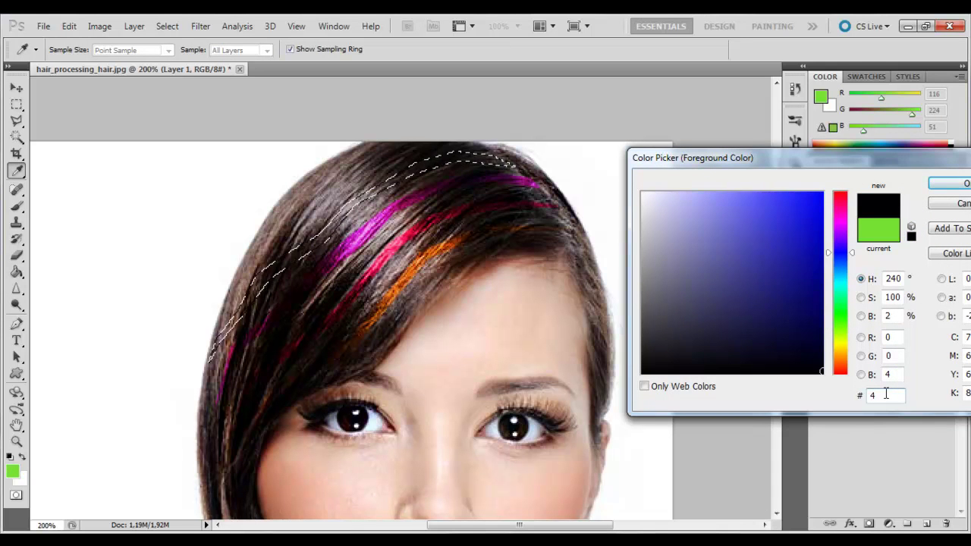
pyautogui.write('1bfb4')
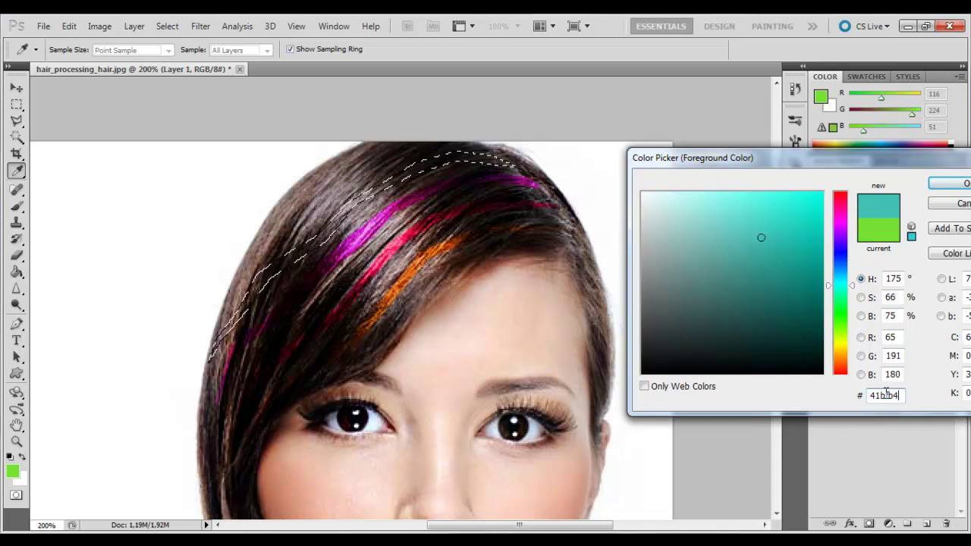
pyautogui.press('Return')
pyautogui.press('g')
pyautogui.click(347, 201)
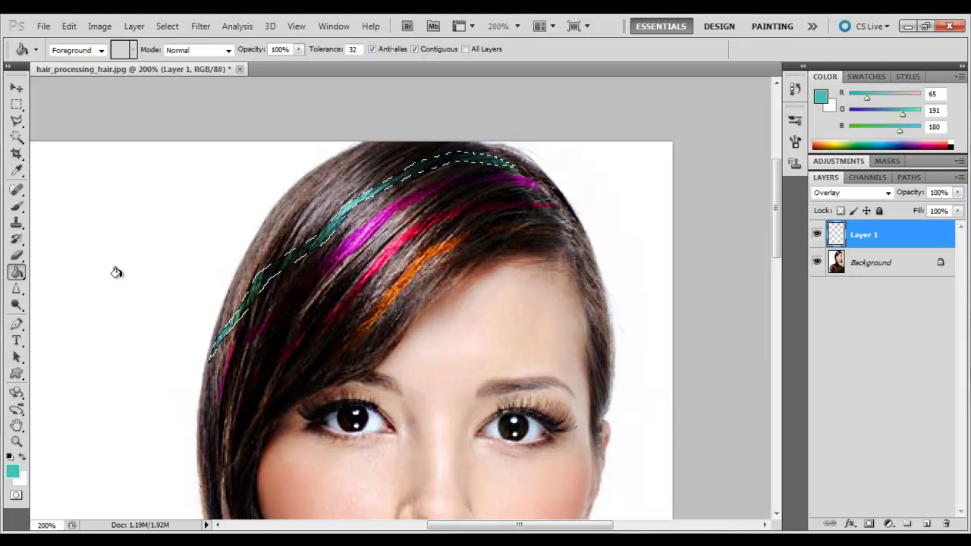
pyautogui.hotkey('ctrl', 'd')
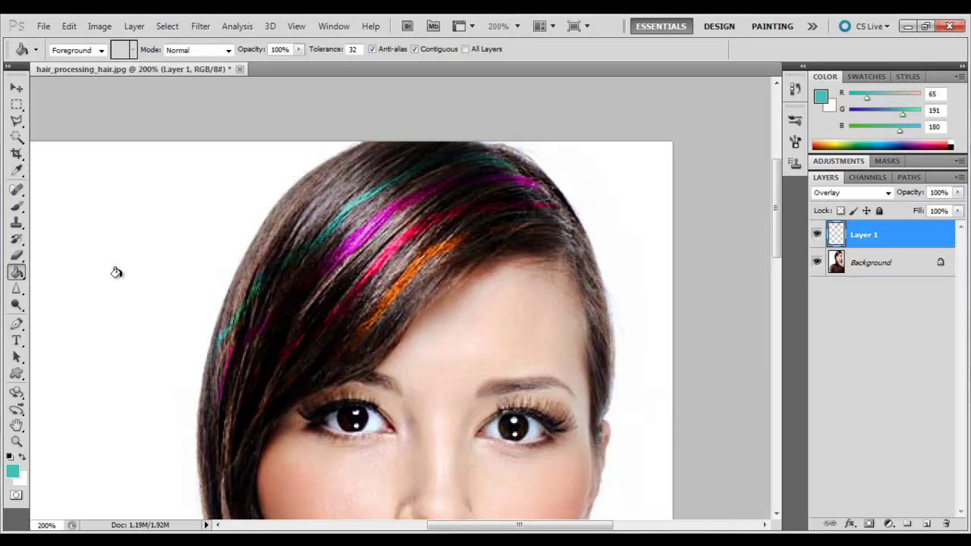
# Step: Outline a fifth thin strand above the teal one, near the crown, with the Polygonal Lasso Tool
pyautogui.click(17, 122)
pyautogui.scroll(2, 474, 141)
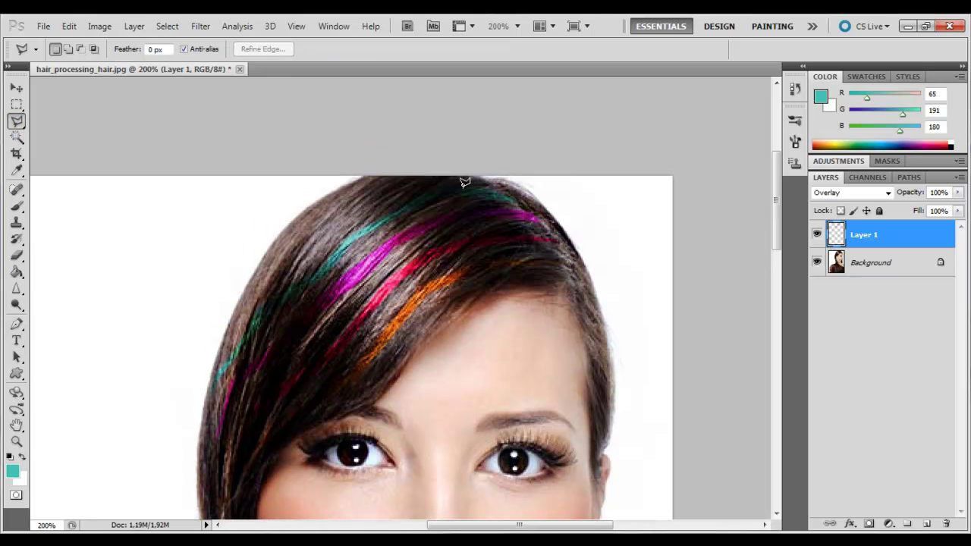
pyautogui.click(465, 184)
pyautogui.click(393, 196)
pyautogui.doubleClick(466, 179)
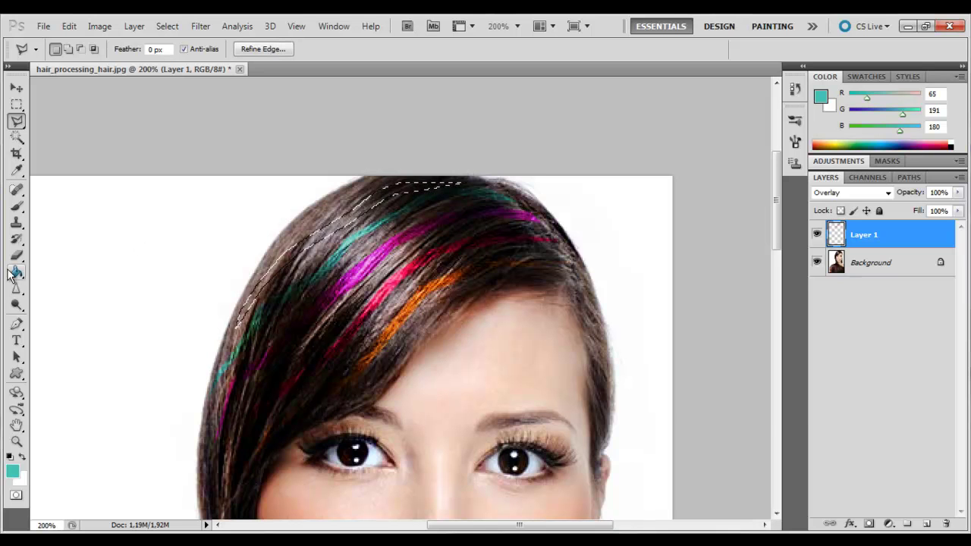
# Step: Set the foreground colour to the yellow-green #b1ce06 for the fifth strand
pyautogui.click(12, 471)
pyautogui.doubleClick(892, 395)
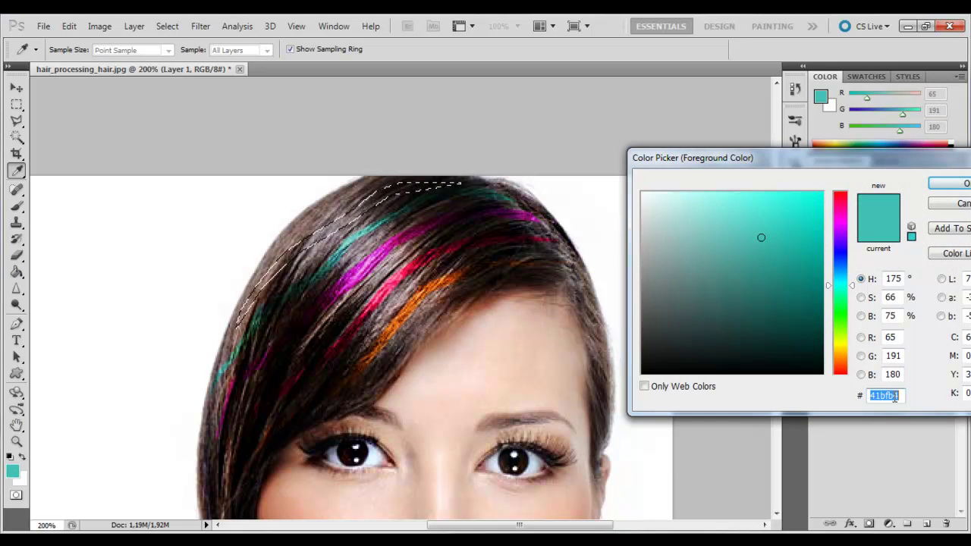
pyautogui.write('b1ce06')
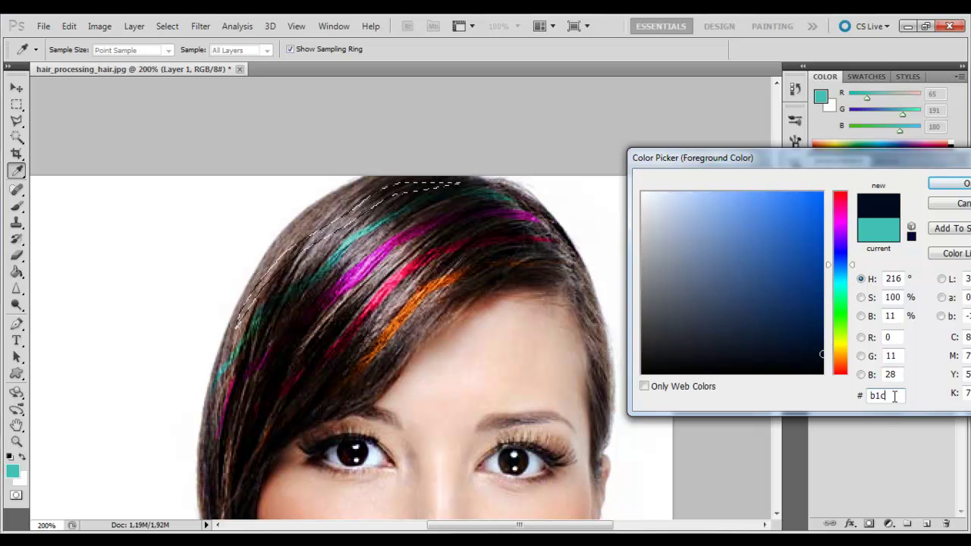
pyautogui.press('Return')
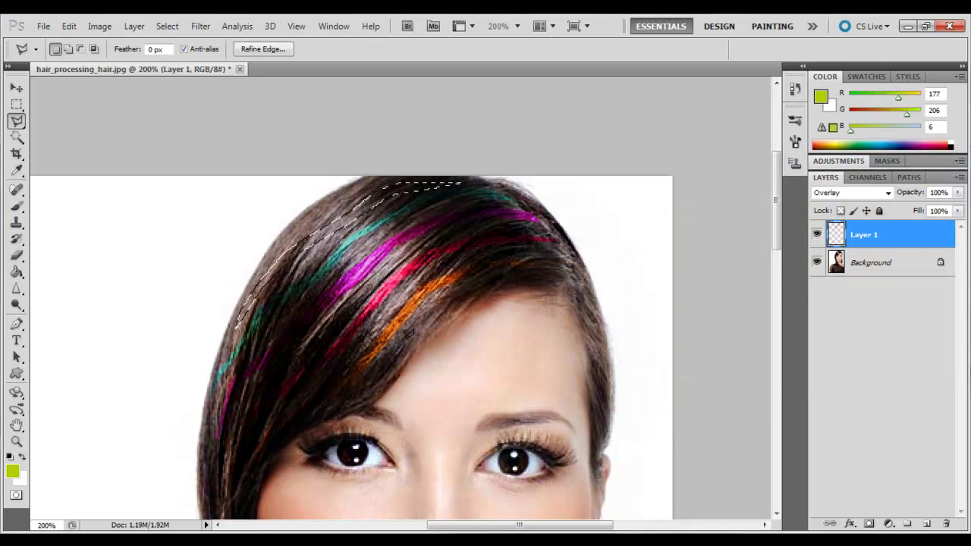
# Step: Fill the fifth strand selection near the crown with the yellow-green foreground colour using the Paint Bucket and clear the selection
pyautogui.click(16, 272)
pyautogui.click(269, 256)
pyautogui.hotkey('ctrl', 'd')
# Step: Lower the opacity of Layer 1 to 76%
pyautogui.hotkey('ctrl', '-')
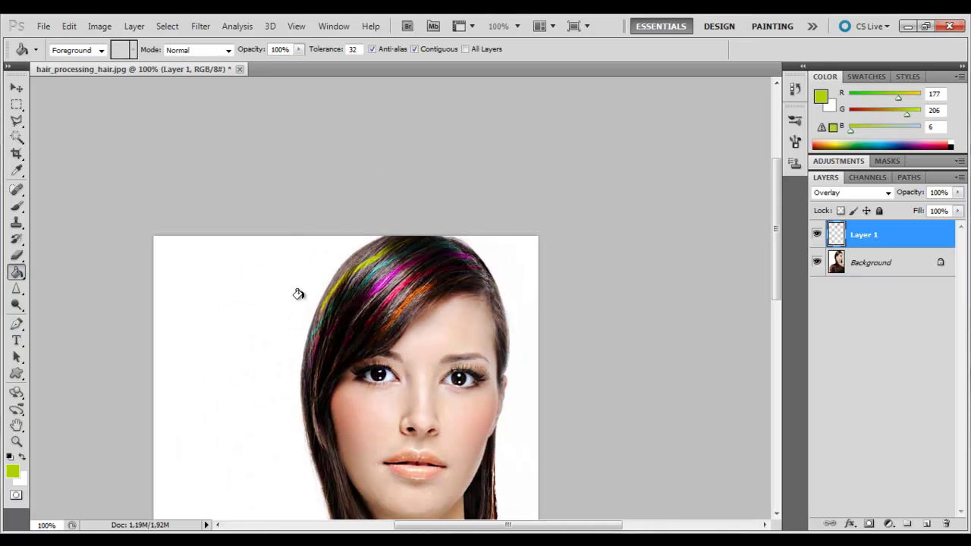
pyautogui.scroll(-5, 299, 294)
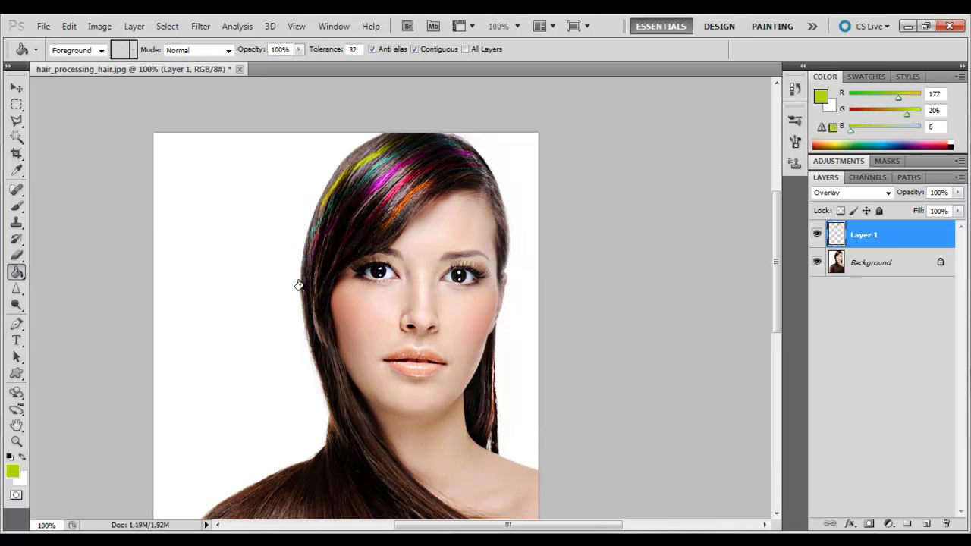
pyautogui.moveTo(958, 193)
pyautogui.mouseDown()
pyautogui.moveTo(932, 210)
pyautogui.moveTo(967, 214)
pyautogui.moveTo(923, 208)
pyautogui.mouseUp()
pyautogui.write('80')
pyautogui.press('Return')
pyautogui.scroll(-4, 349, 273)
pyautogui.click(14, 93)
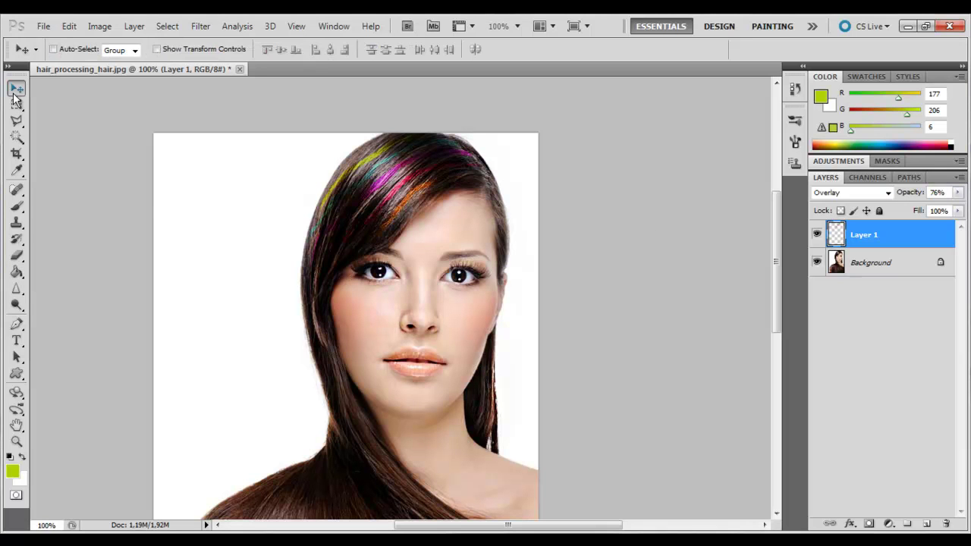
# Step: Add a new empty layer above Layer 1 for the lower hair strands
pyautogui.scroll(-2, 128, 250)
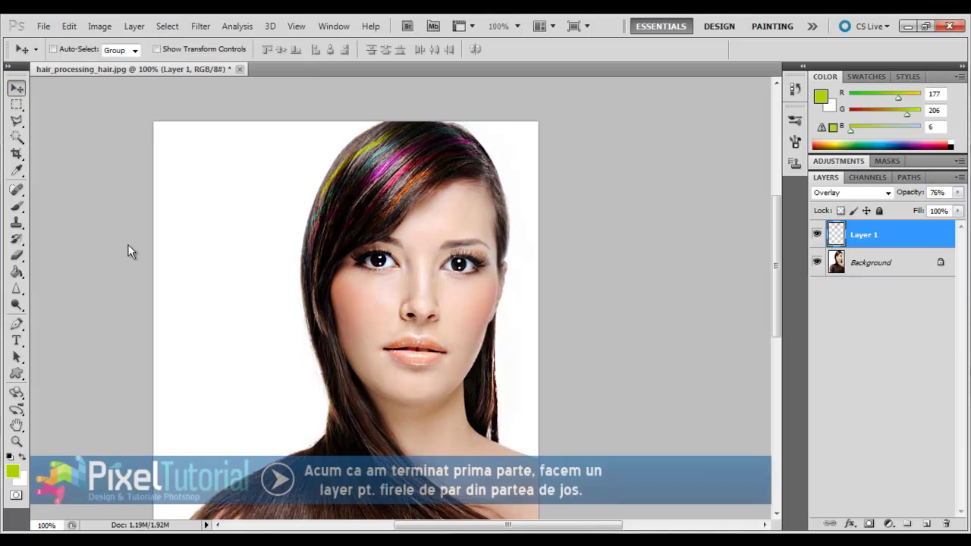
pyautogui.scroll(-1, 127, 250)
pyautogui.click(926, 524)
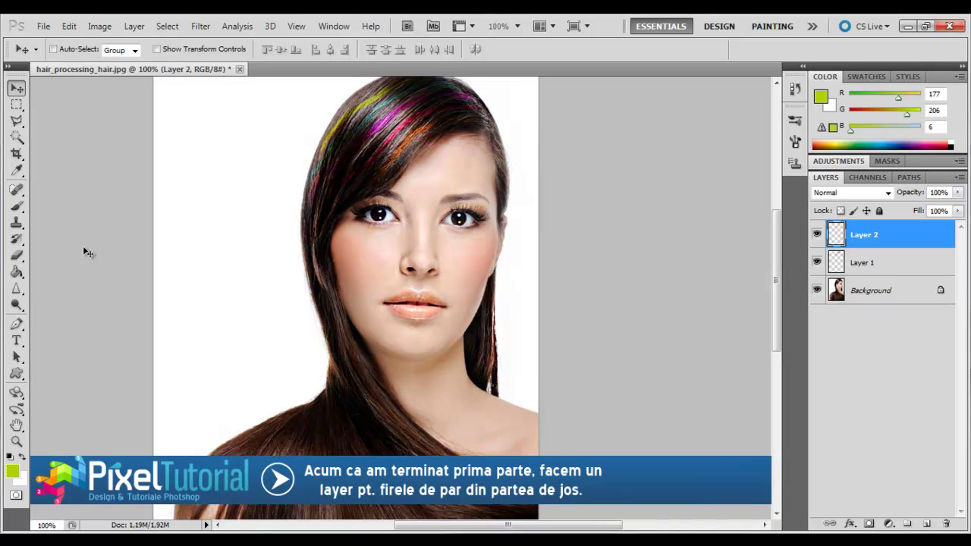
# Step: Outline a long strand from beside the cheek down to the image's edge with the Polygonal Lasso Tool and fill it with the yellow-green foreground colour
pyautogui.click(17, 188)
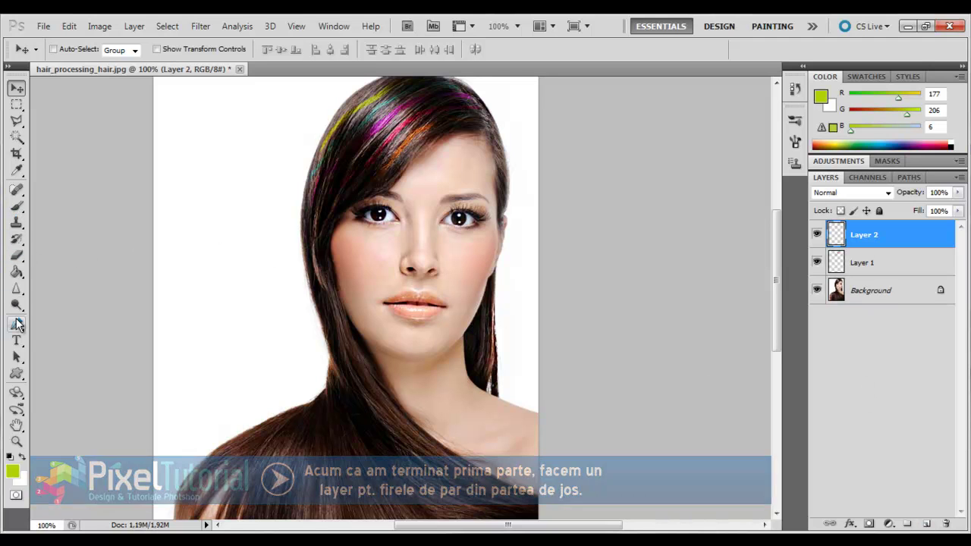
pyautogui.click(17, 121)
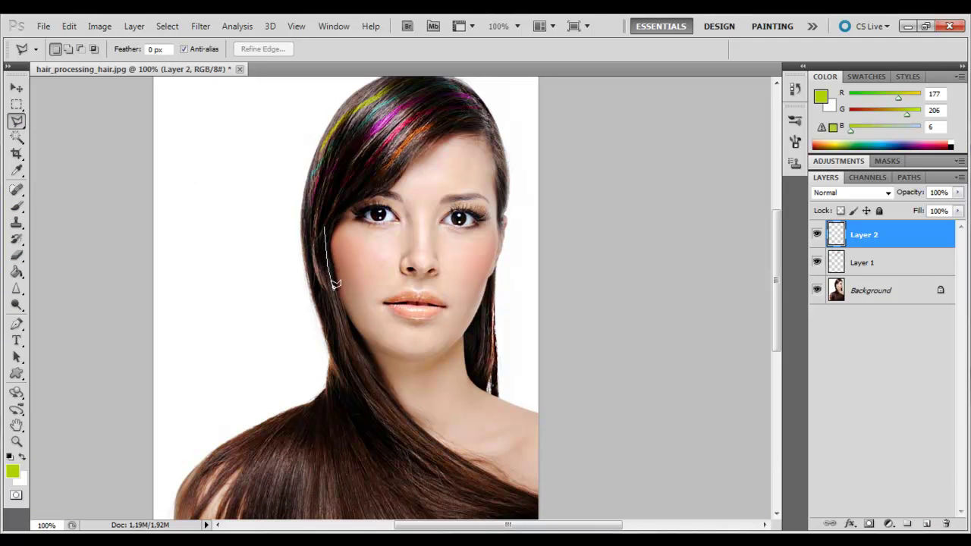
pyautogui.click(340, 320)
pyautogui.click(394, 409)
pyautogui.click(444, 454)
pyautogui.click(538, 508)
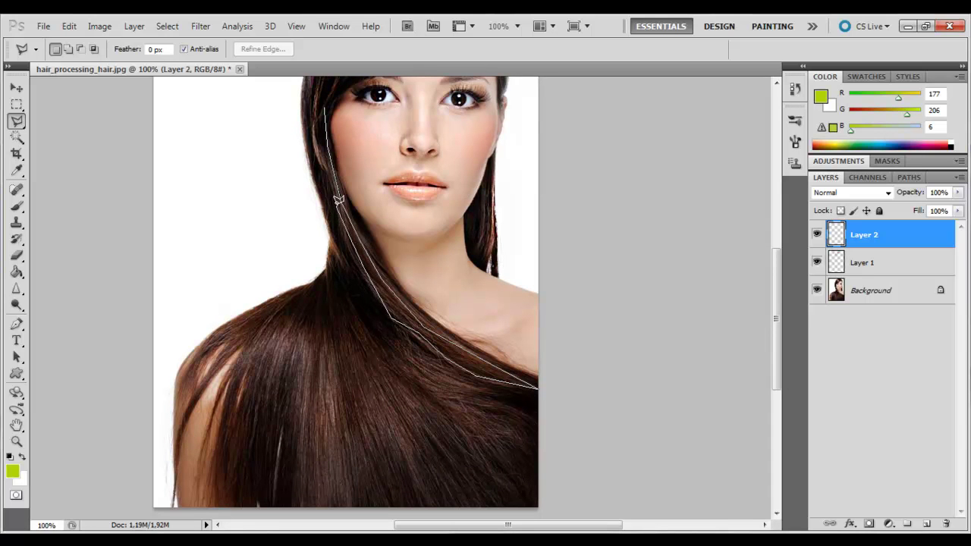
pyautogui.click(326, 103)
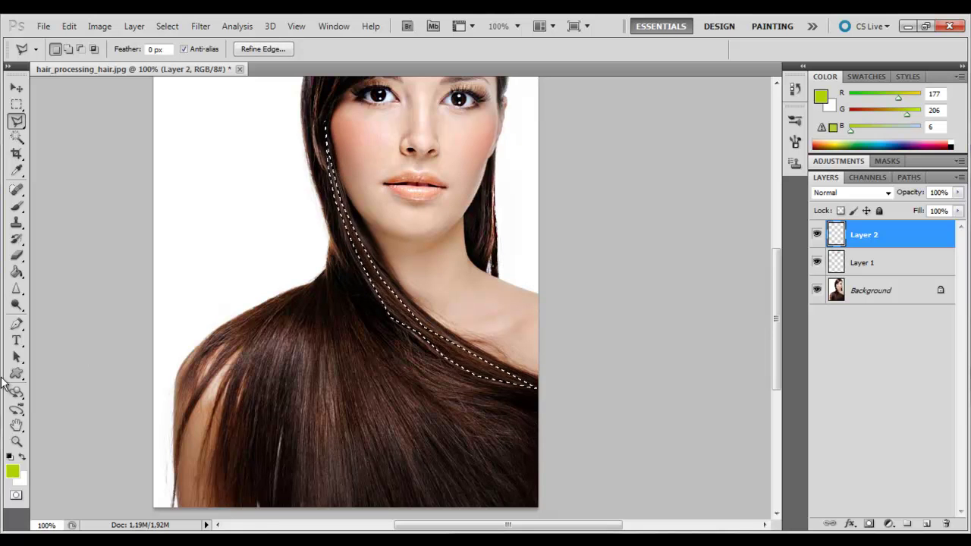
pyautogui.click(17, 273)
pyautogui.click(388, 309)
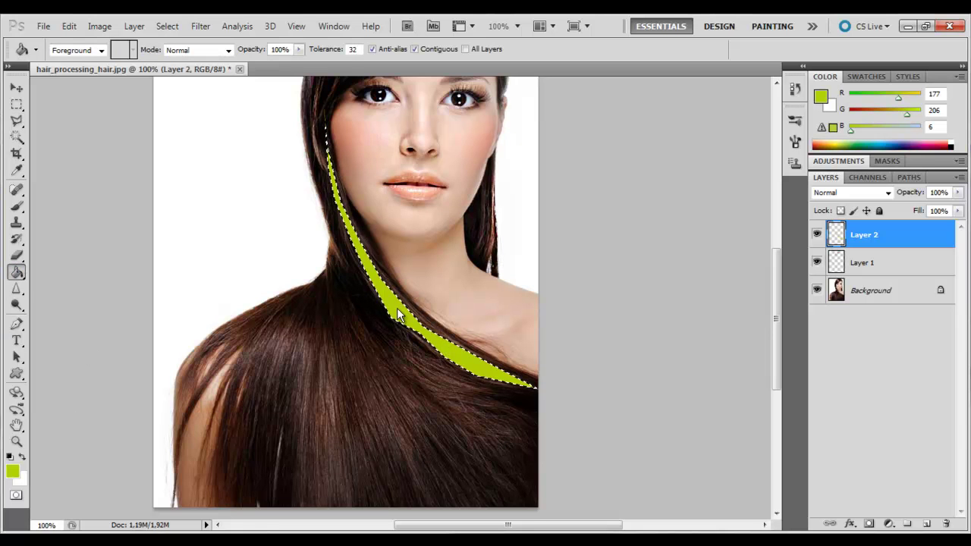
pyautogui.click(202, 29)
pyautogui.click(197, 29)
pyautogui.click(197, 29)
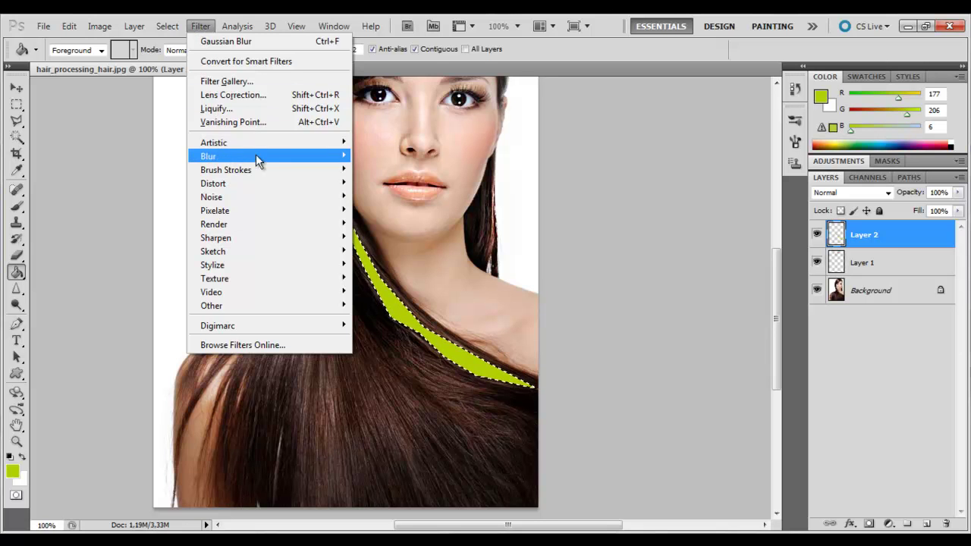
pyautogui.moveTo(239, 156)
pyautogui.click(387, 210)
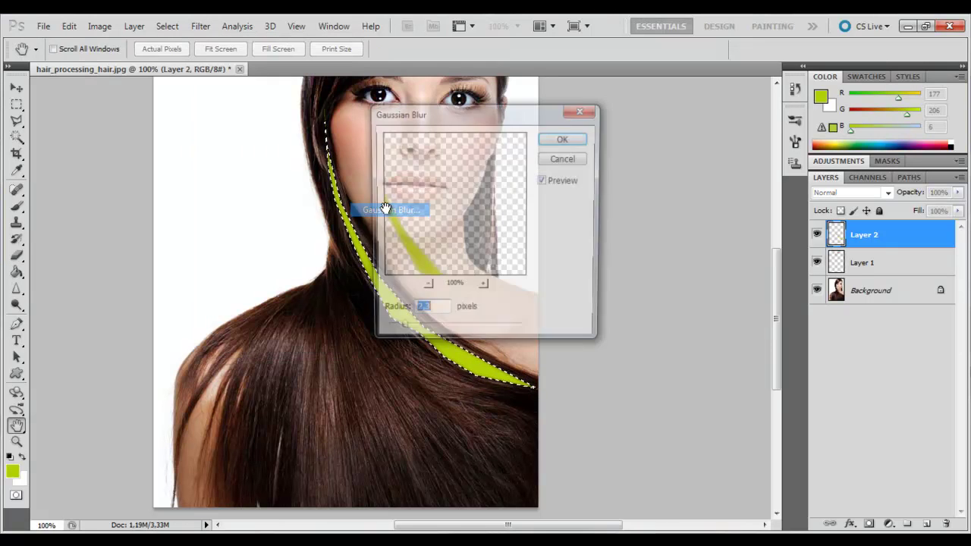
pyautogui.click(565, 158)
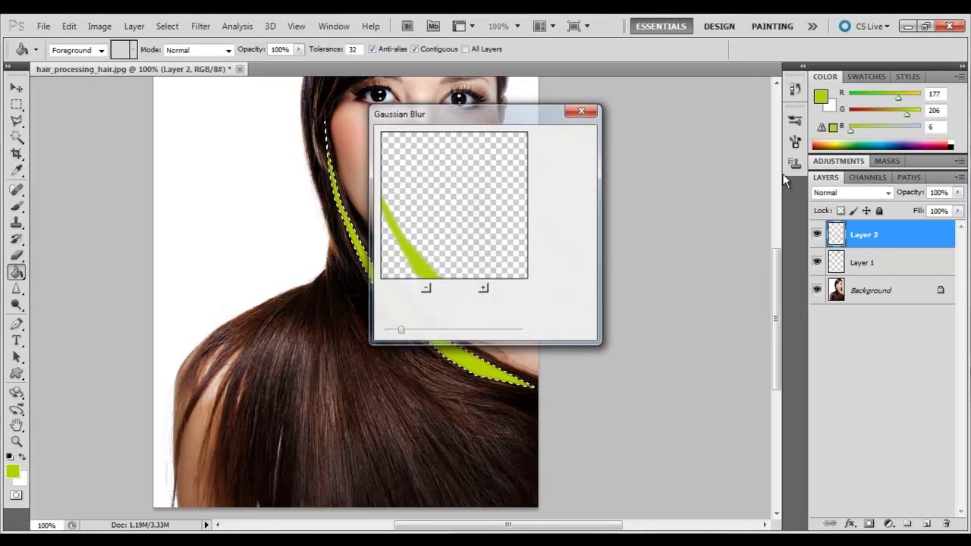
# Step: Set the blend mode of Layer 2 to Overlay and clear the strand selection
pyautogui.click(854, 193)
pyautogui.click(849, 193)
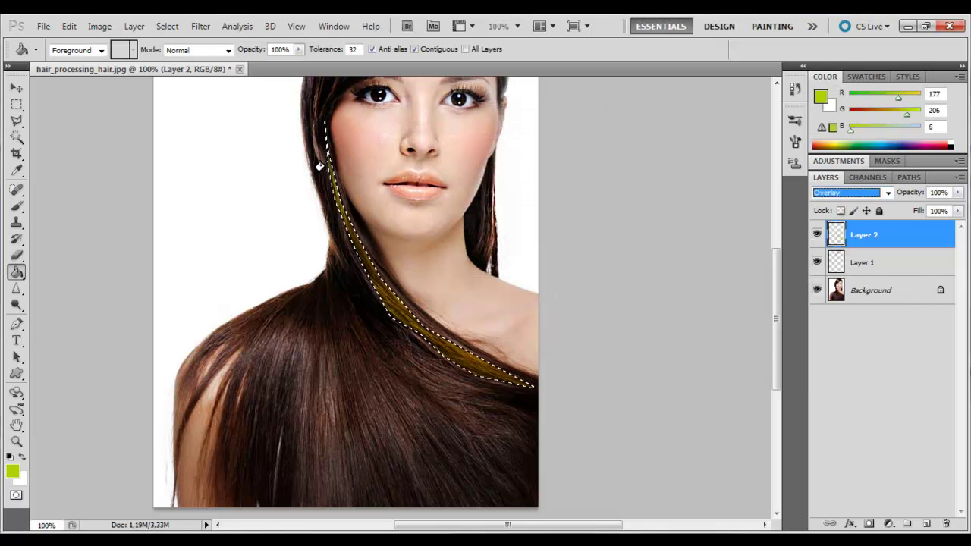
pyautogui.click(18, 88)
pyautogui.hotkey('ctrl', 'd')
pyautogui.press('i')
pyautogui.hotkey('ctrl', 'k')
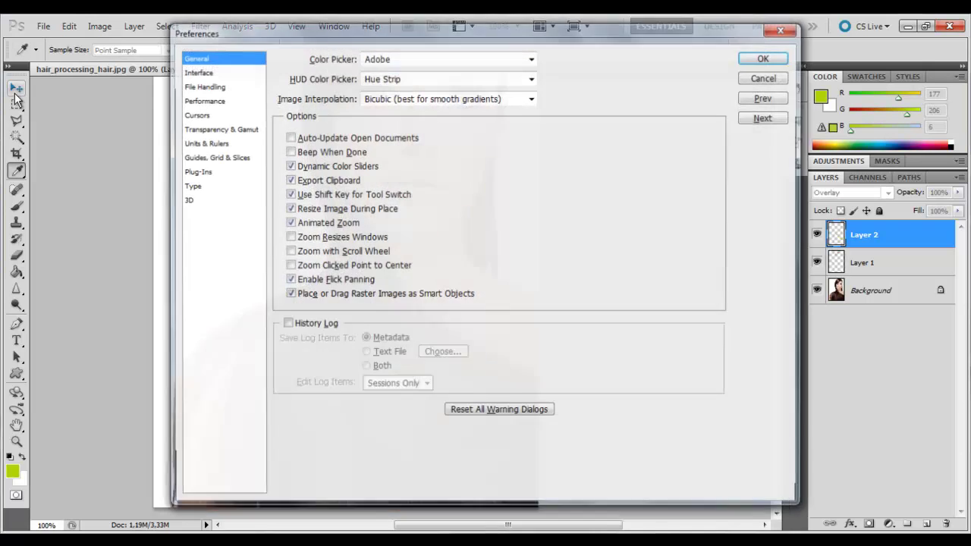
pyautogui.click(756, 76)
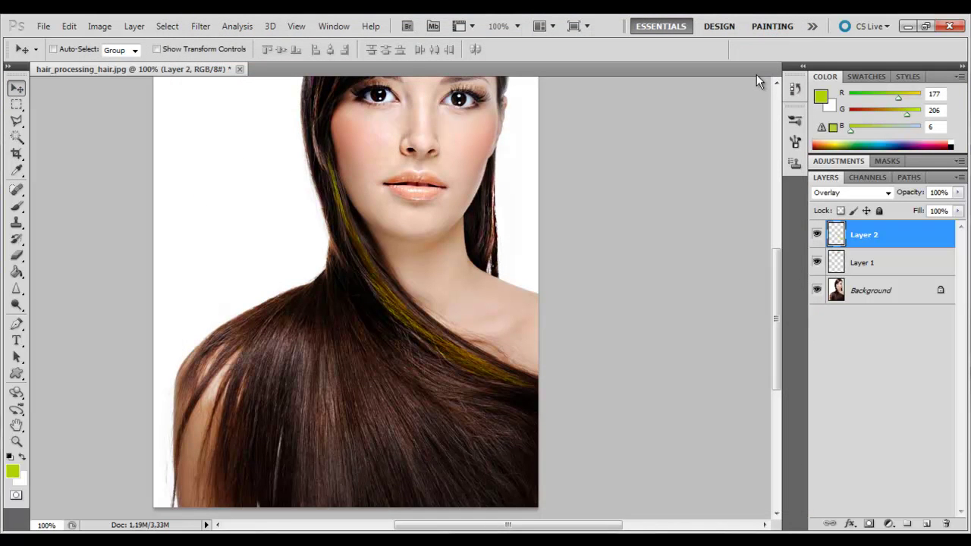
# Step: Try duplicating Layer 2 to strengthen the lower strand's colour, and delete the duplicate layer
pyautogui.hotkey('ctrl', 'j')
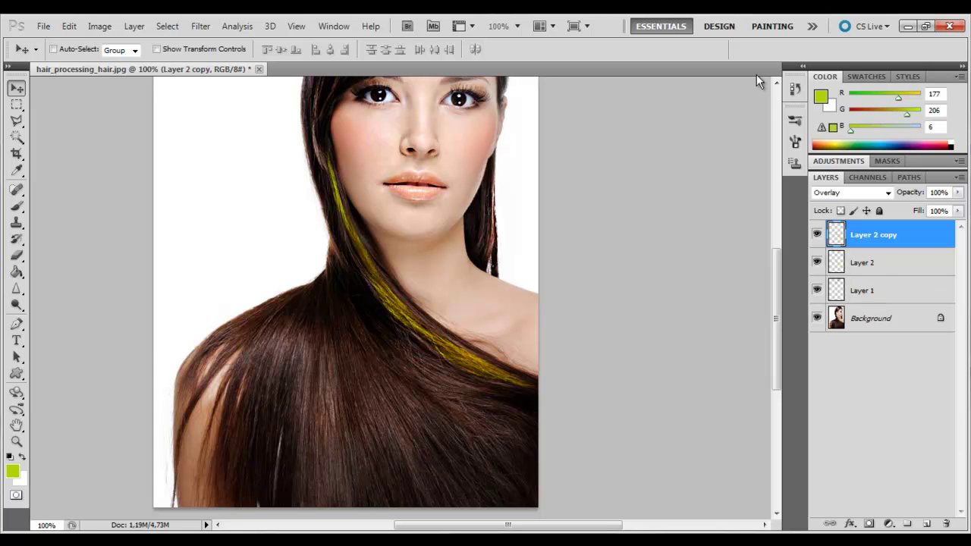
pyautogui.hotkey('ctrl', '-')
pyautogui.hotkey('ctrl', '+')
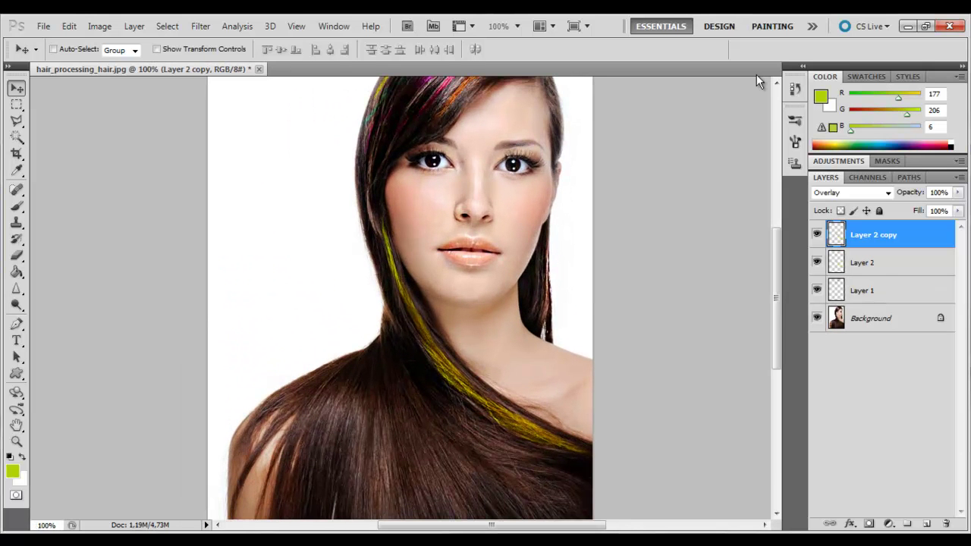
pyautogui.click(899, 262)
pyautogui.click(880, 241)
pyautogui.press('Delete')
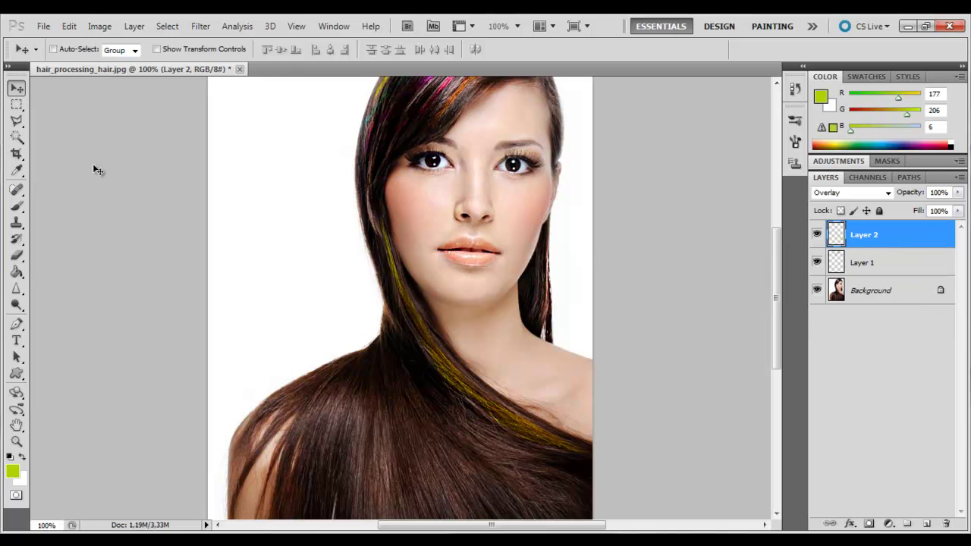
# Step: Outline a second long strand just below the yellow-green one, from beside the cheek to the image's edge, with the Polygonal Lasso Tool
pyautogui.click(16, 120)
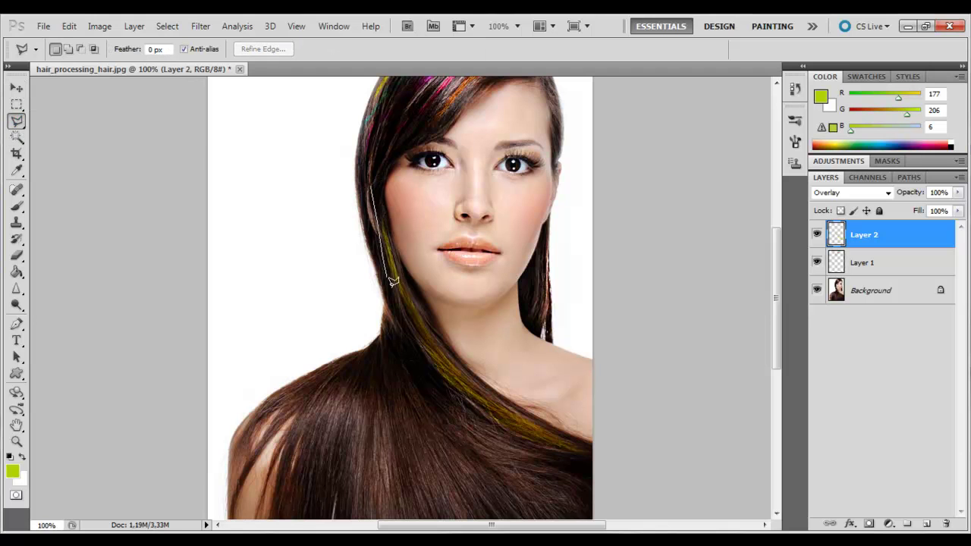
pyautogui.moveTo(393, 287); pyautogui.dragTo(411, 338)
pyautogui.moveTo(458, 395)
pyautogui.mouseDown()
pyautogui.moveTo(522, 454)
pyautogui.moveTo(467, 403)
pyautogui.moveTo(588, 466)
pyautogui.mouseUp()
pyautogui.moveTo(588, 505)
pyautogui.mouseDown()
pyautogui.moveTo(586, 513)
pyautogui.moveTo(578, 497)
pyautogui.moveTo(449, 412)
pyautogui.moveTo(403, 353)
pyautogui.mouseUp()
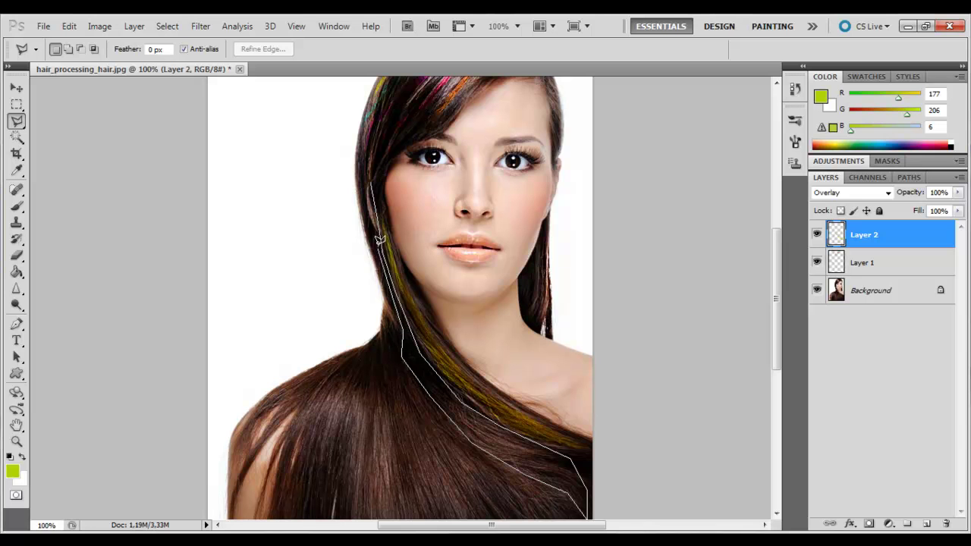
pyautogui.moveTo(371, 179); pyautogui.dragTo(372, 188)
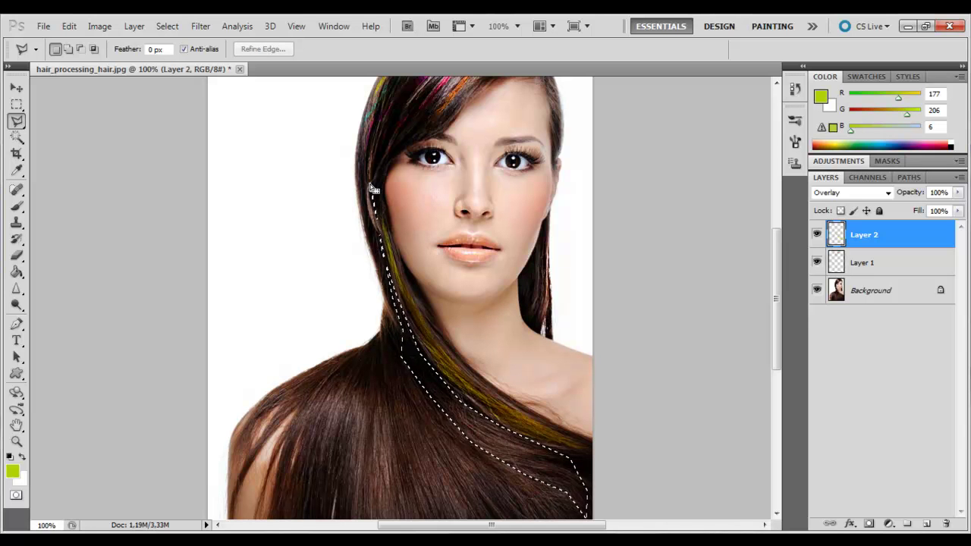
# Step: Set the foreground colour to the teal #41b0b4 for the second lower strand
pyautogui.click(11, 473)
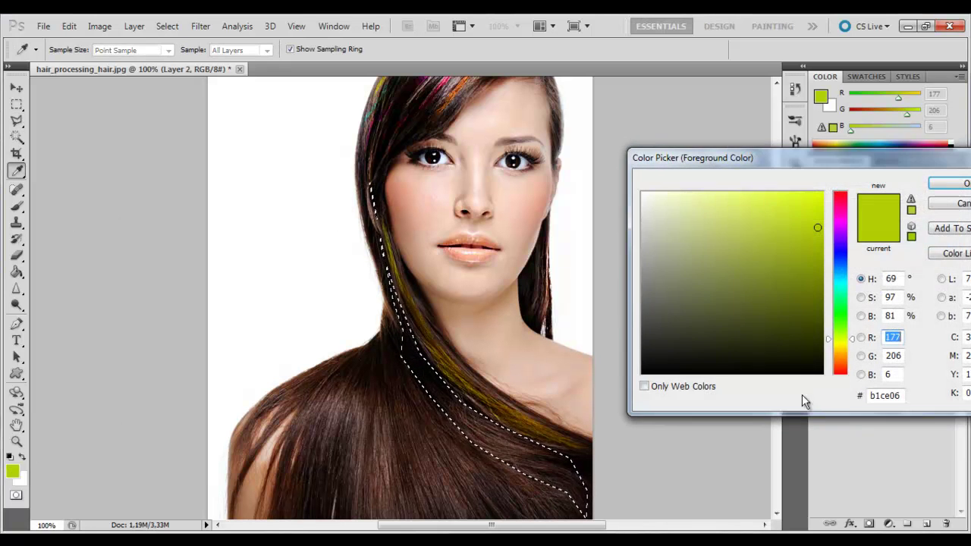
pyautogui.click(884, 395)
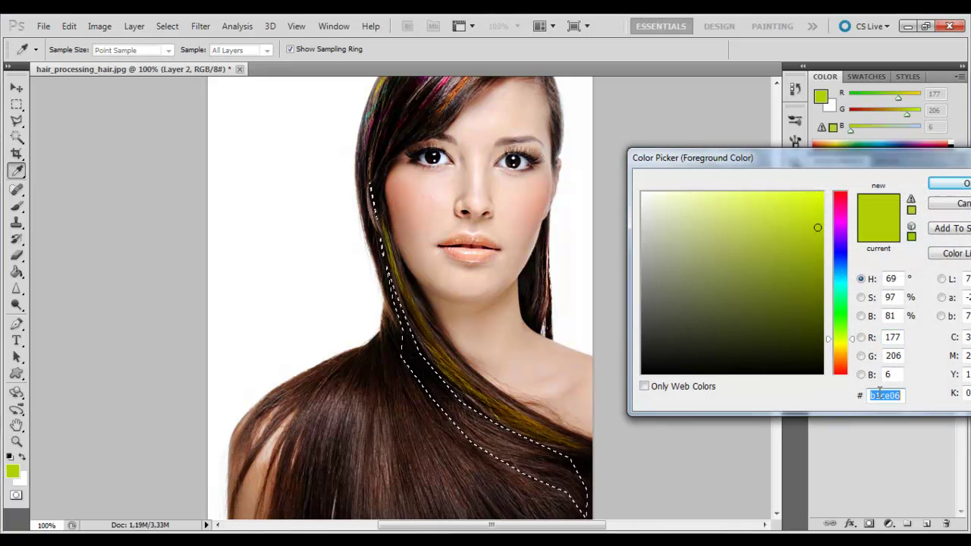
pyautogui.write('41b06')
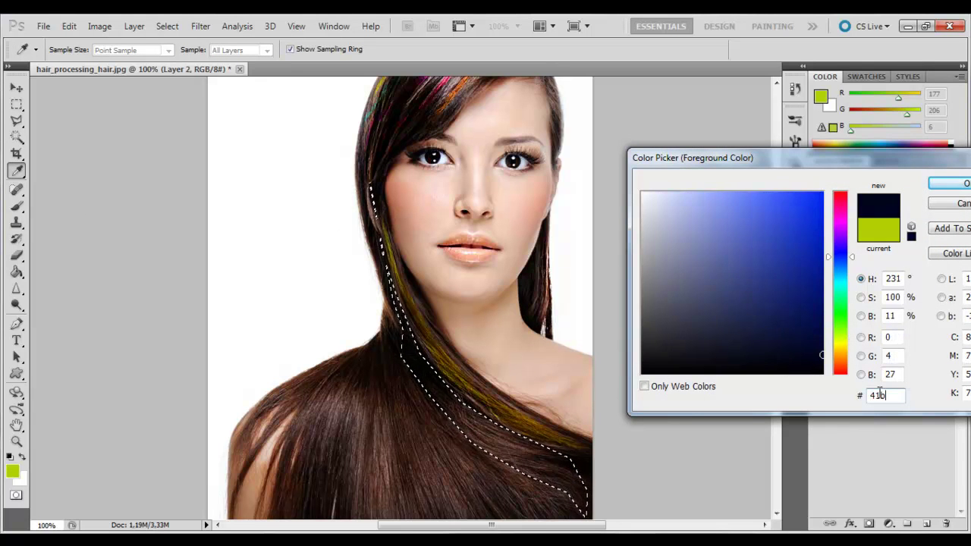
pyautogui.press('BackSpace')
pyautogui.write('b4')
pyautogui.press('Return')
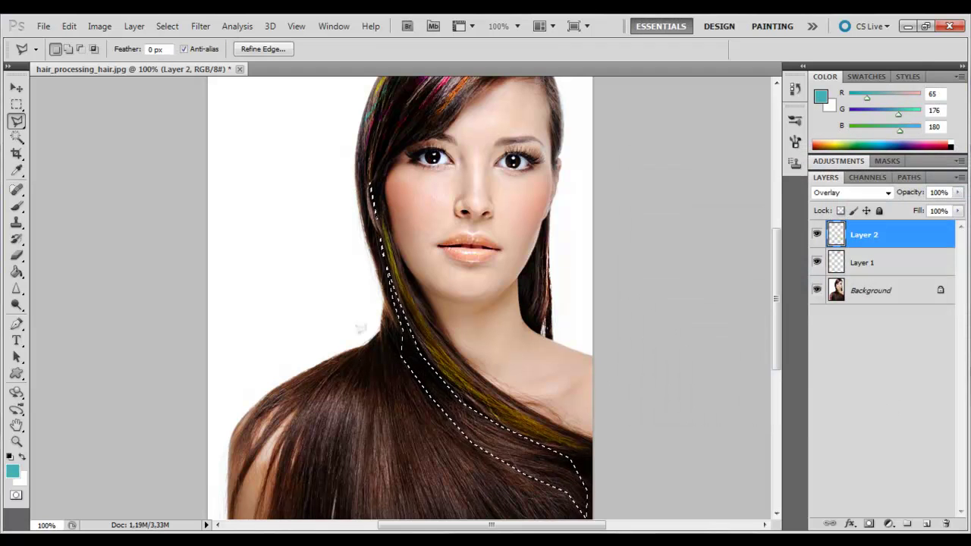
# Step: Fill the second lower strand selection with the teal foreground colour on Layer 2 and clear the selection
pyautogui.click(17, 272)
pyautogui.click(513, 427)
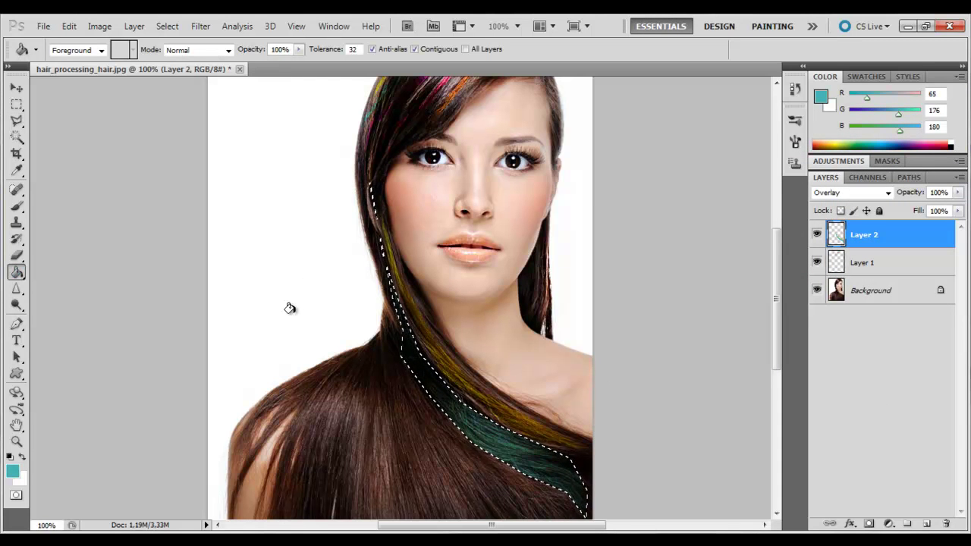
pyautogui.hotkey('ctrl', 'd')
# Step: Outline a third long strand below the teal one, from beside the cheek to the image's lower edge area, with the Polygonal Lasso Tool
pyautogui.click(17, 120)
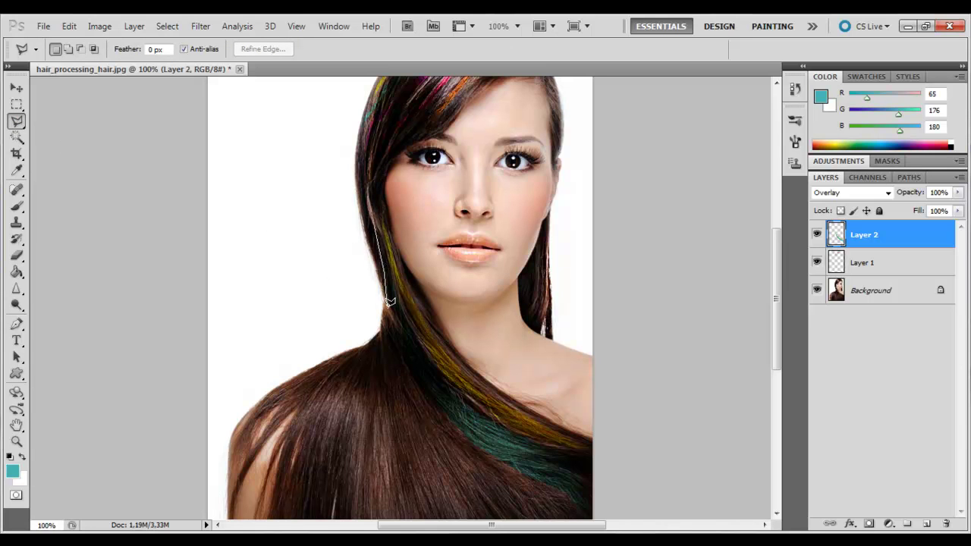
pyautogui.click(393, 362)
pyautogui.click(454, 430)
pyautogui.click(548, 506)
pyautogui.scroll(-5, 553, 507)
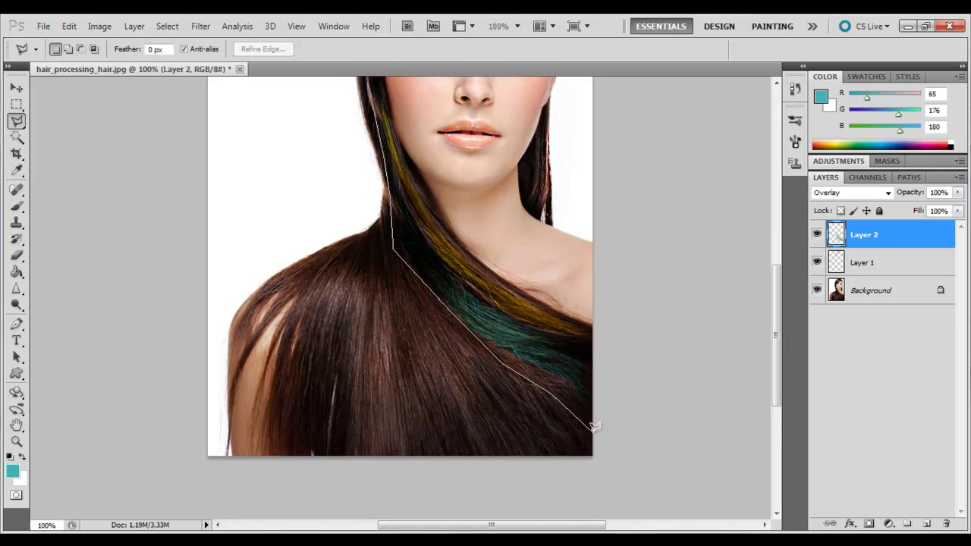
pyautogui.click(532, 428)
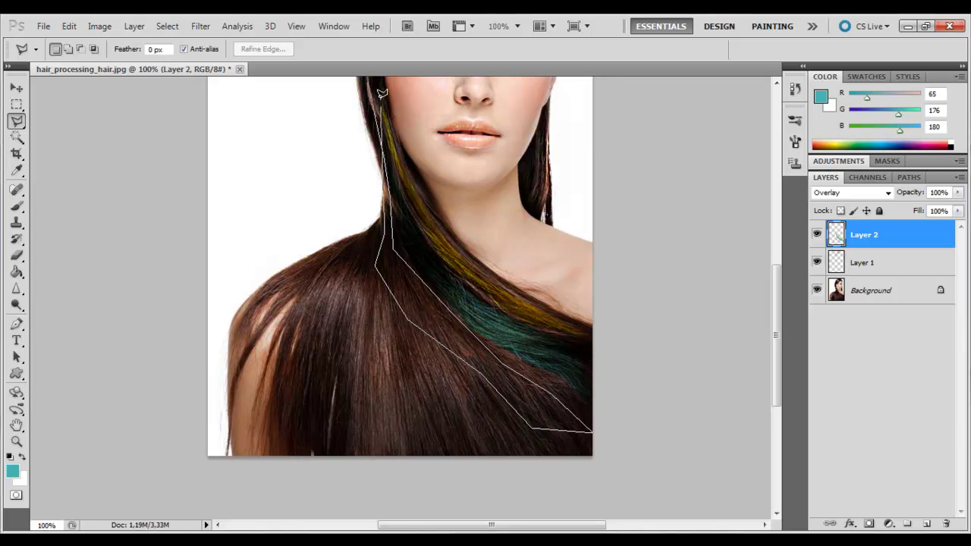
pyautogui.scroll(3, 383, 103)
pyautogui.click(367, 122)
# Step: Set the foreground colour to the magenta #cd1bd4 for the third lower strand
pyautogui.click(13, 474)
pyautogui.doubleClick(884, 395)
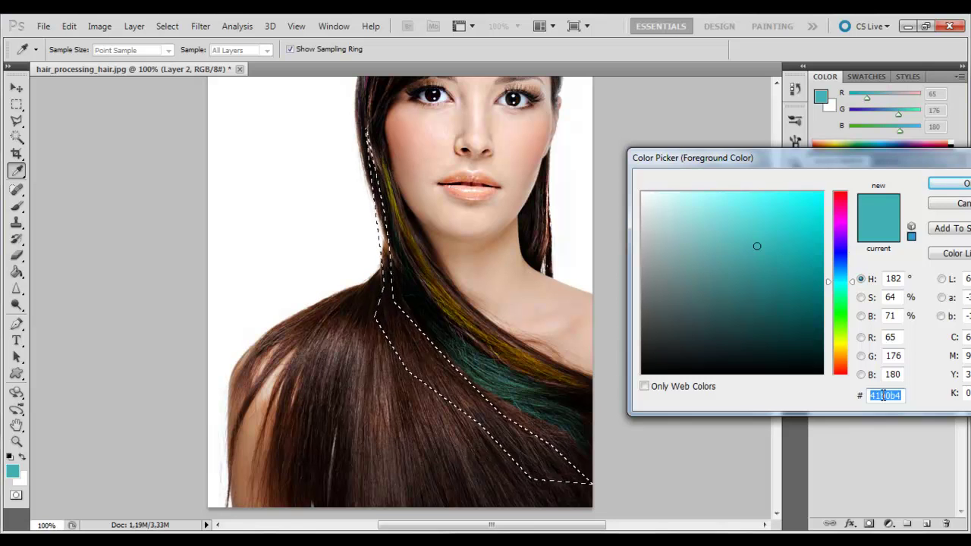
pyautogui.write('41bfb4')
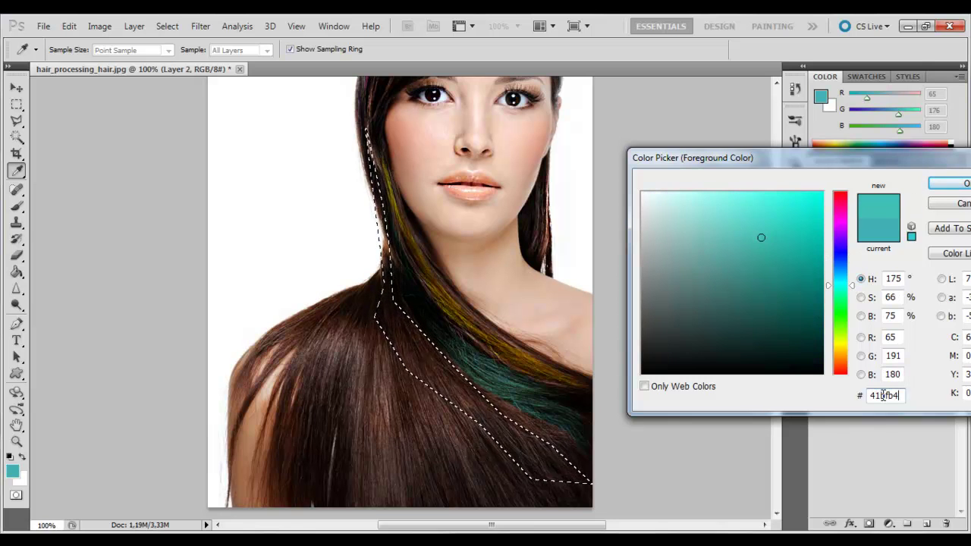
pyautogui.press('BackSpace')
pyautogui.press('BackSpace')
pyautogui.press('BackSpace')
pyautogui.press('BackSpace')
pyautogui.press('BackSpace')
pyautogui.press('BackSpace')
pyautogui.write('d')
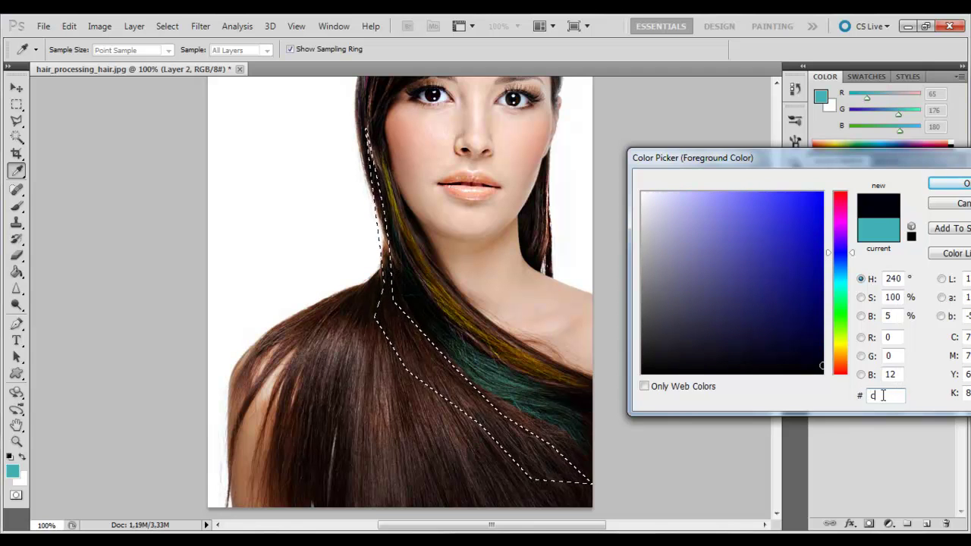
pyautogui.write('d1b4')
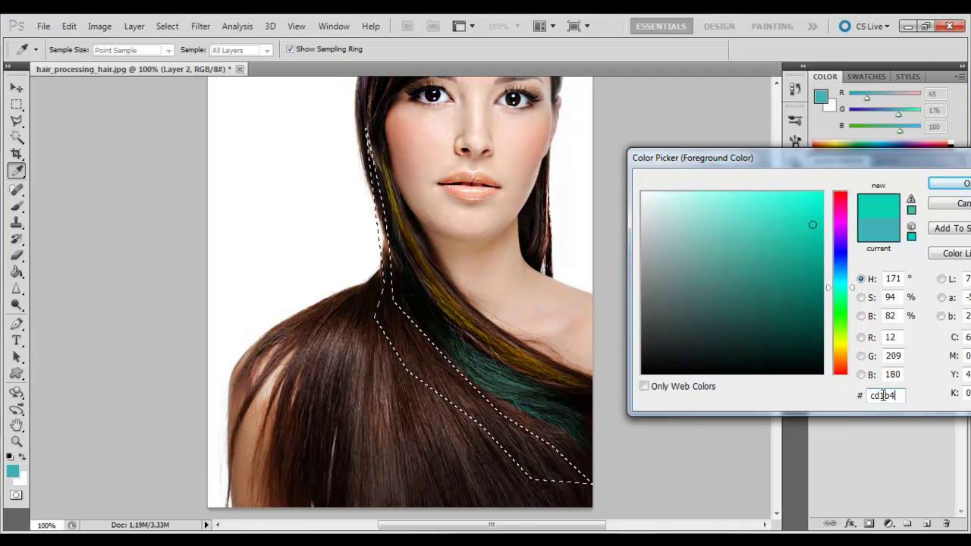
pyautogui.press('BackSpace')
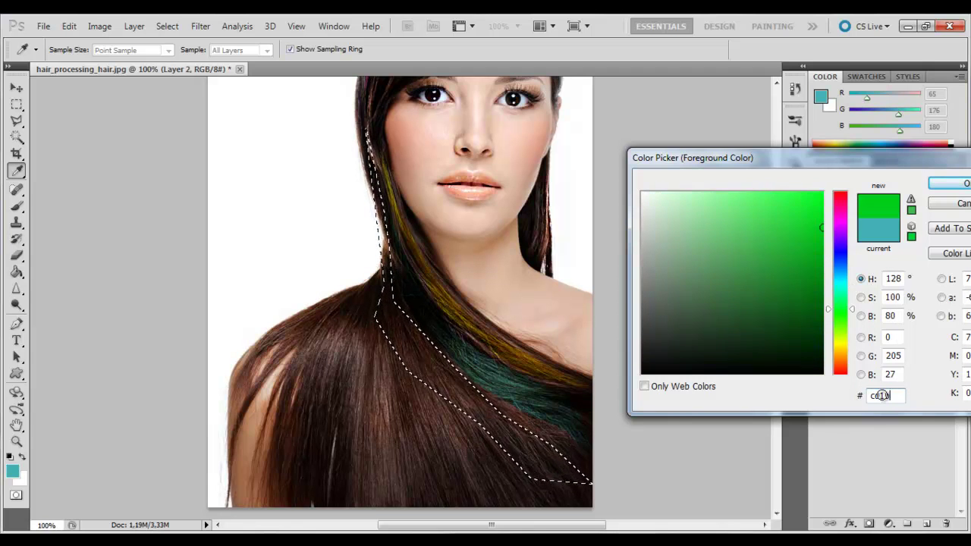
pyautogui.write('d4')
pyautogui.press('Return')
# Step: Fill the third lower strand selection with the magenta foreground colour on Layer 2 and clear the selection
pyautogui.click(16, 275)
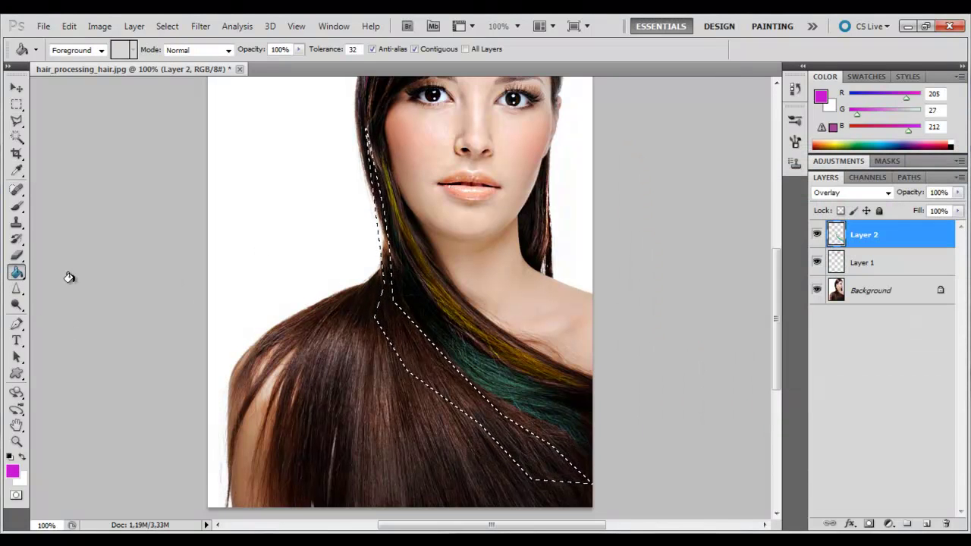
pyautogui.click(412, 342)
pyautogui.hotkey('ctrl', 'd')
# Step: Set the Eraser Tool's brush size to 23 px for cleaning up the magenta along the hair's outer edge
pyautogui.hotkey('ctrl', '+')
pyautogui.scroll(5, 319, 336)
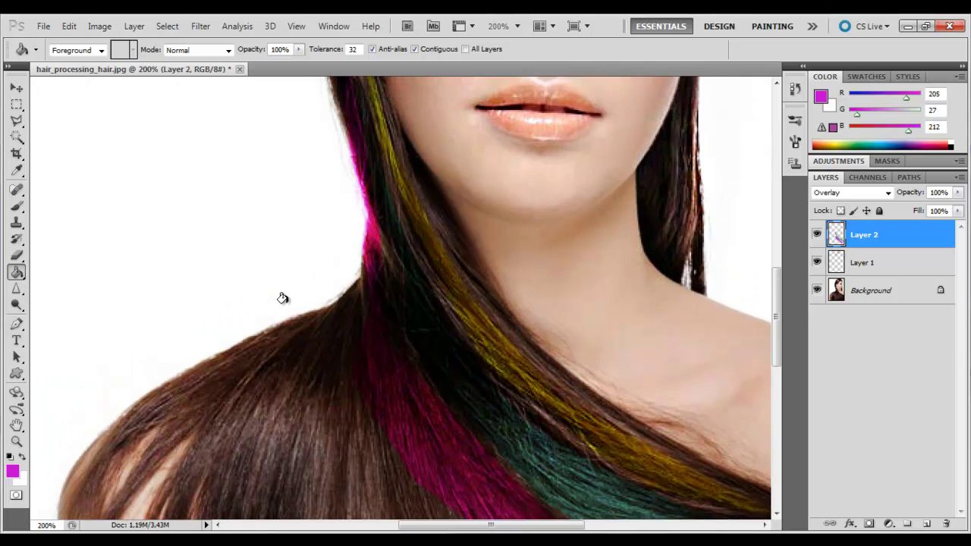
pyautogui.click(17, 258)
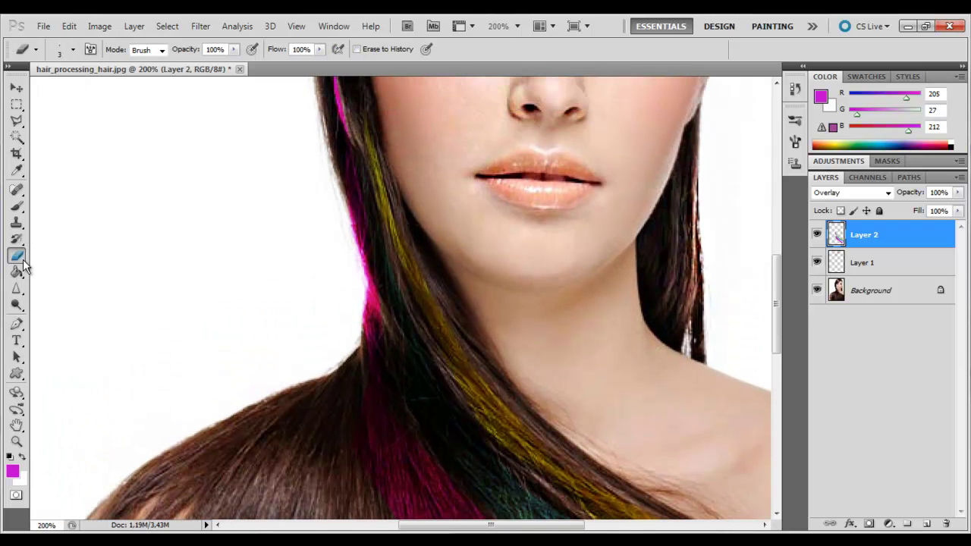
pyautogui.rightClick(351, 327)
pyautogui.moveTo(385, 357); pyautogui.dragTo(390, 354)
pyautogui.press('Return')
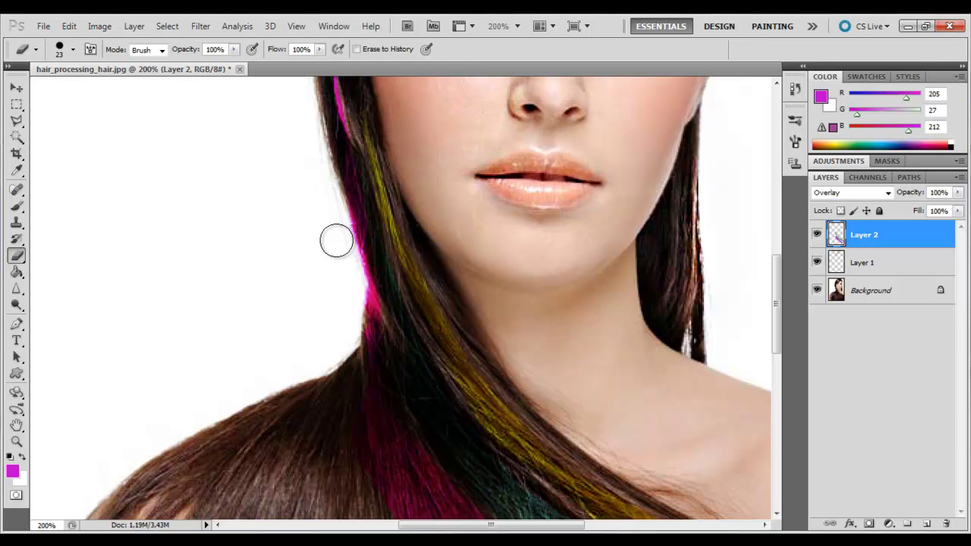
pyautogui.scroll(2, 318, 184)
# Step: Outline a small triangle of hair below the magenta strand in the portrait's lower corner with the Polygonal Lasso Tool
pyautogui.hotkey('ctrl', '-')
pyautogui.hotkey('ctrl', '-')
pyautogui.hotkey('ctrl', '-')
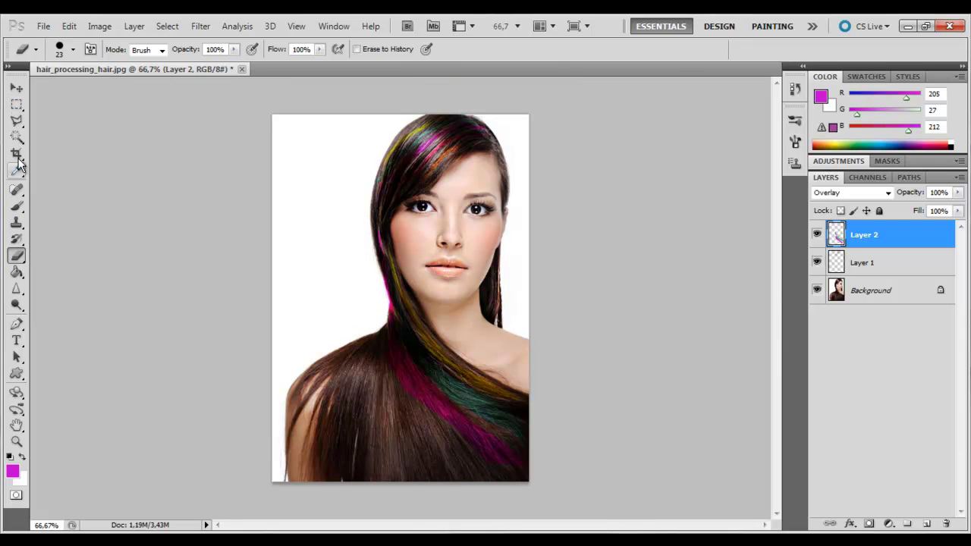
pyautogui.click(17, 137)
pyautogui.click(16, 122)
pyautogui.click(17, 139)
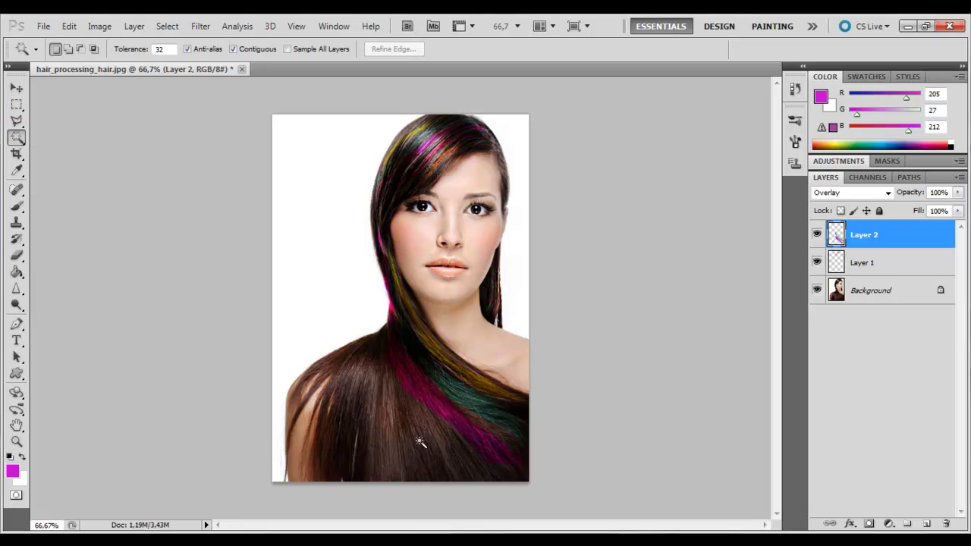
pyautogui.click(17, 122)
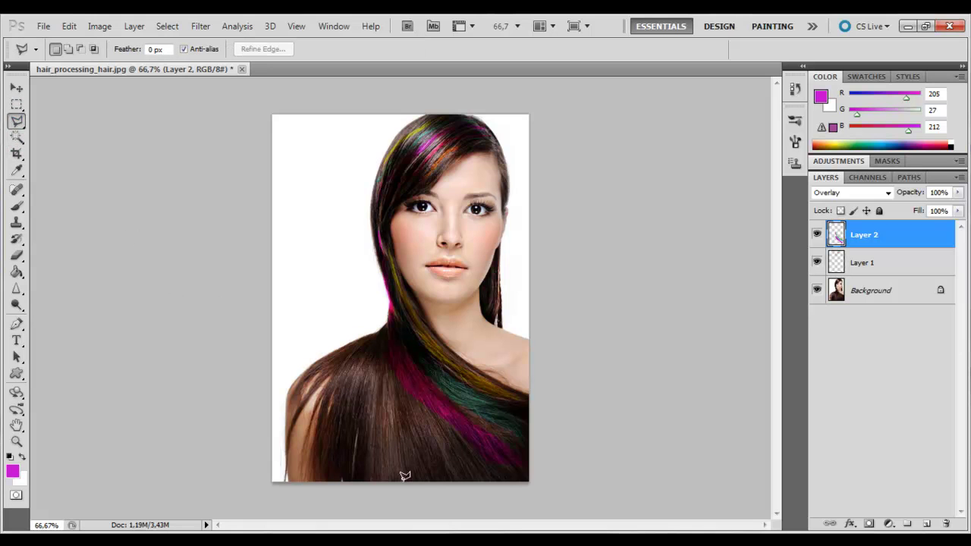
pyautogui.click(489, 480)
pyautogui.click(529, 477)
pyautogui.click(481, 446)
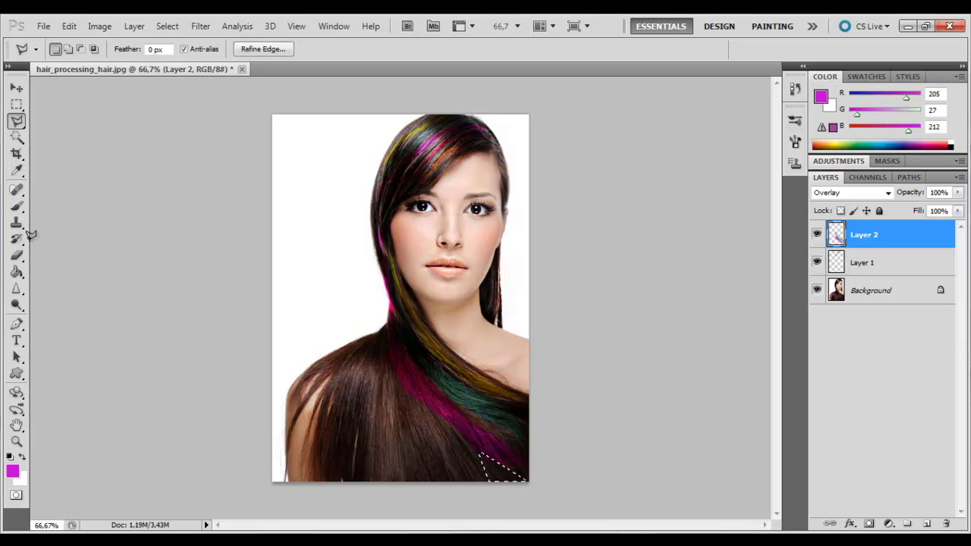
# Step: Fill the corner triangle with magenta, and erase the magenta spilling along the hair's outer edge beside the cheek and neck
pyautogui.click(17, 272)
pyautogui.click(508, 473)
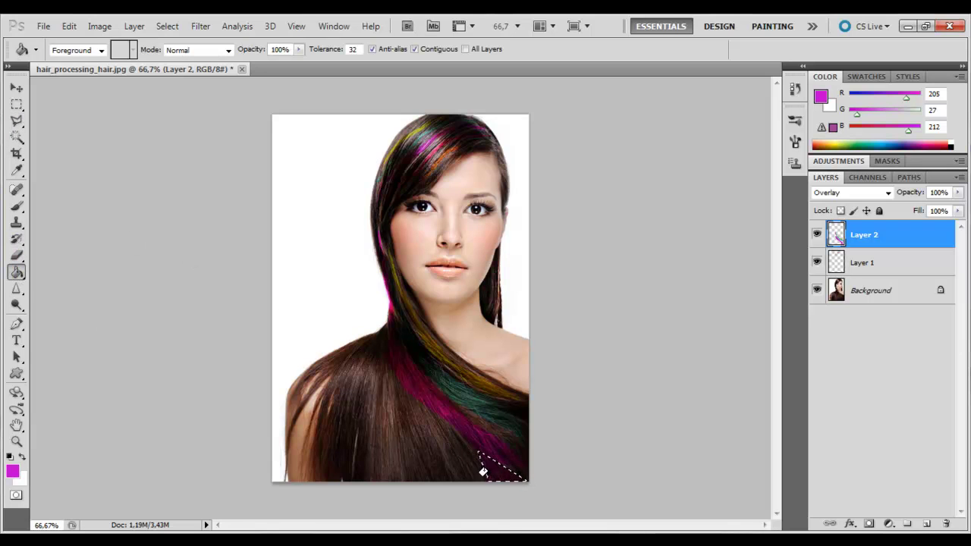
pyautogui.hotkey('ctrl', 'd')
pyautogui.click(17, 255)
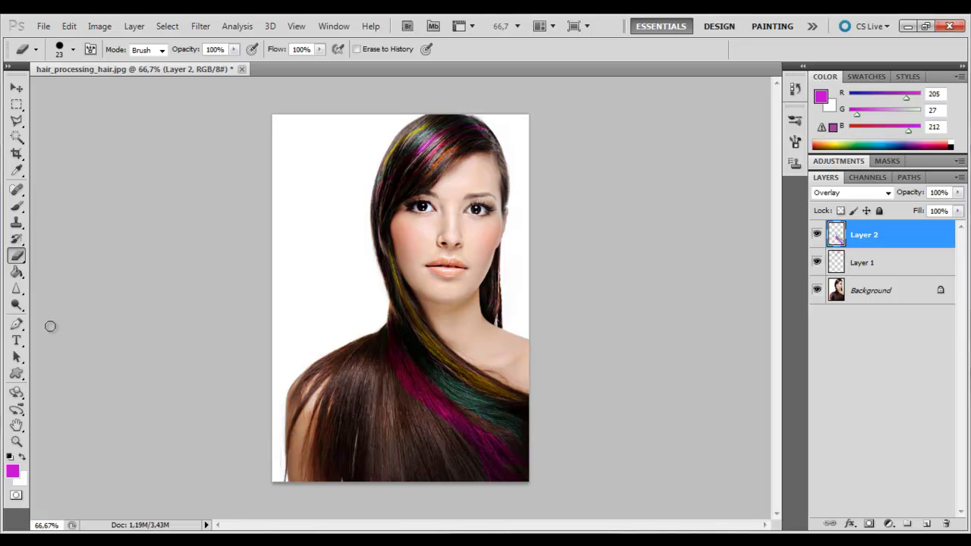
# Step: Outline a fourth curved strand below the magenta one, from the neck to the image's lower edge, with the Polygonal Lasso Tool
pyautogui.click(16, 119)
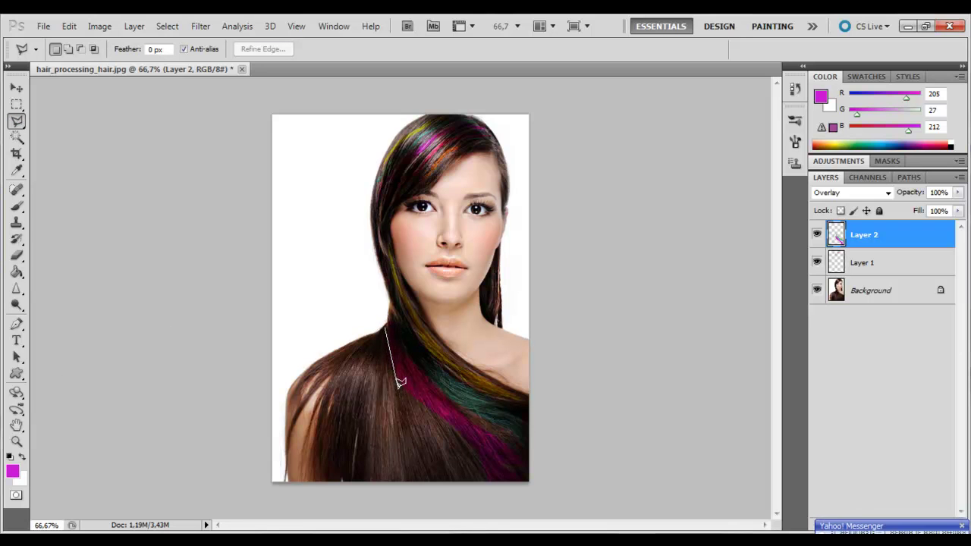
pyautogui.click(416, 401)
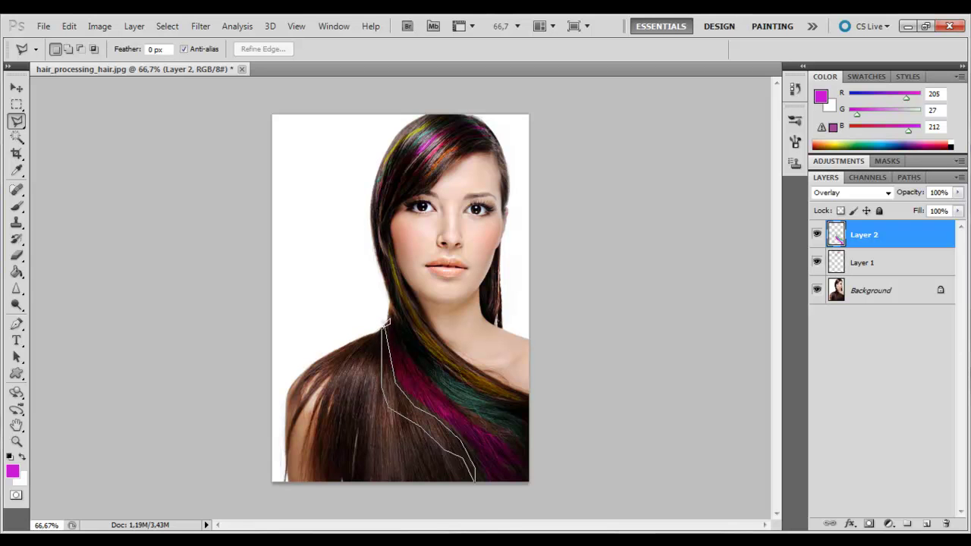
pyautogui.click(387, 325)
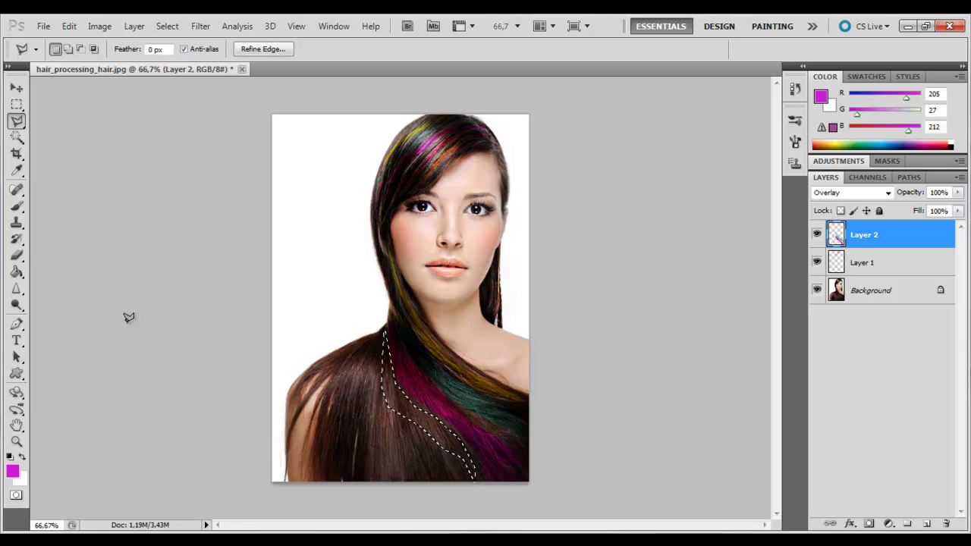
# Step: Set the foreground colour to the pinkish red #f51464 for the fourth lower strand
pyautogui.click(12, 471)
pyautogui.click(884, 395)
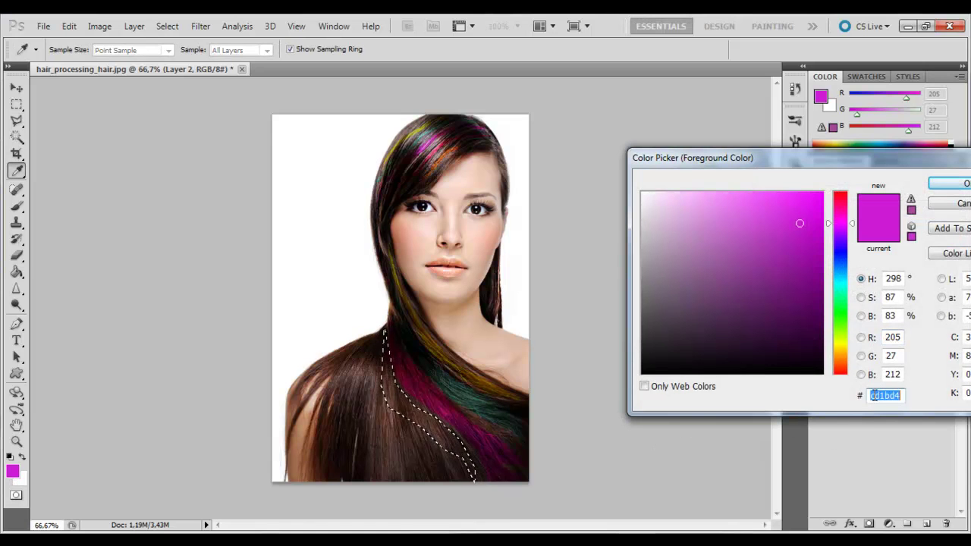
pyautogui.write('f51')
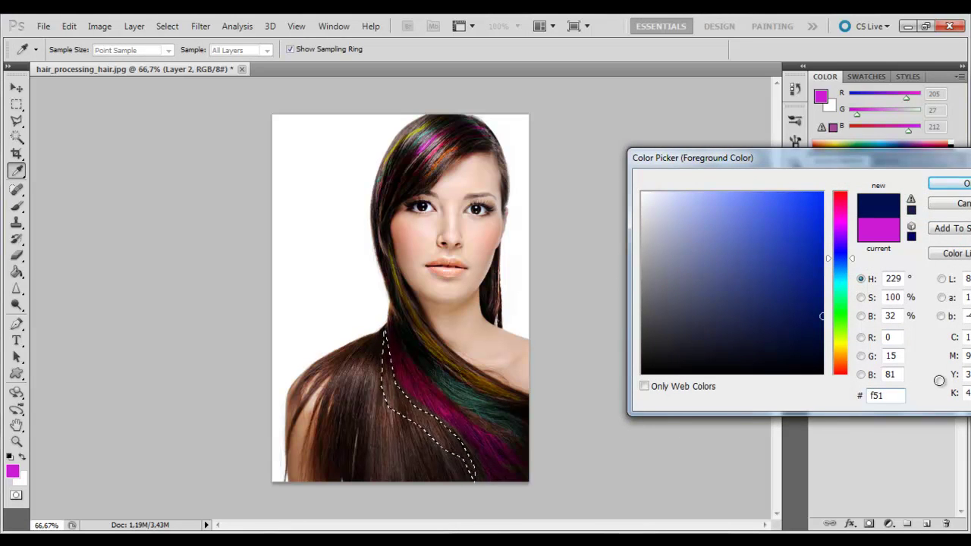
pyautogui.write('464')
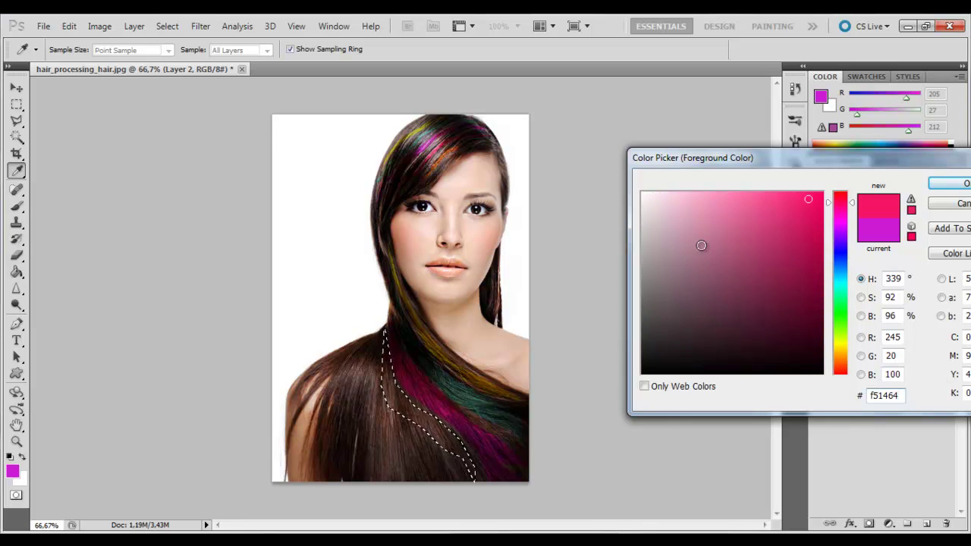
pyautogui.press('Return')
# Step: Fill the fourth lower strand selection with the pinkish-red foreground colour on Layer 2 and clear the selection
pyautogui.click(17, 120)
pyautogui.click(20, 273)
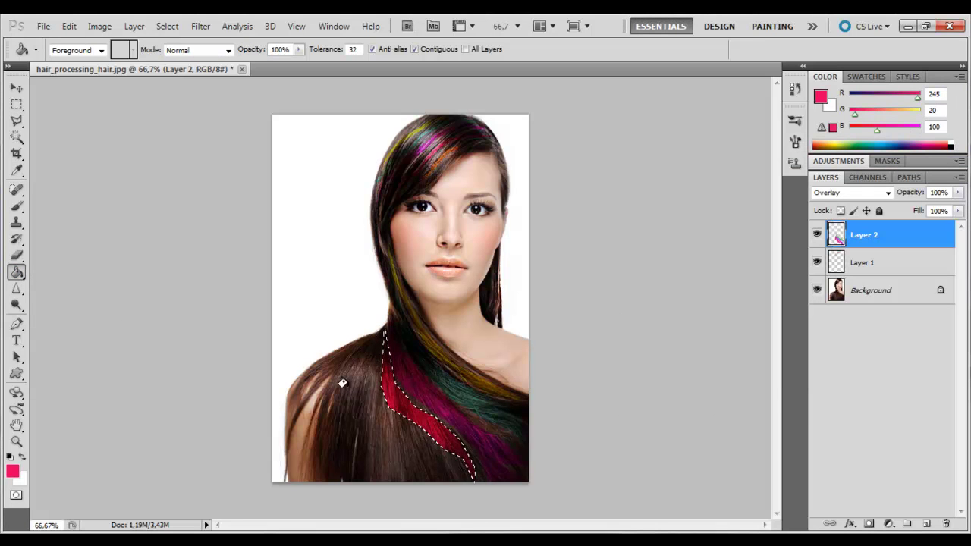
pyautogui.click(397, 352)
# Step: Select a wedge of hair directly below the pinkish-red strand and fill it with the same colour to widen the strand
pyautogui.click(16, 140)
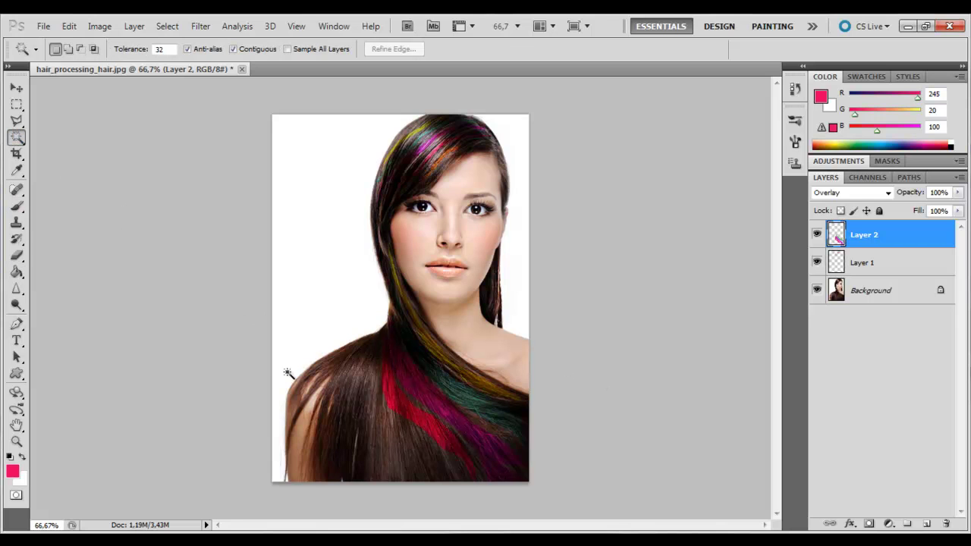
pyautogui.click(17, 120)
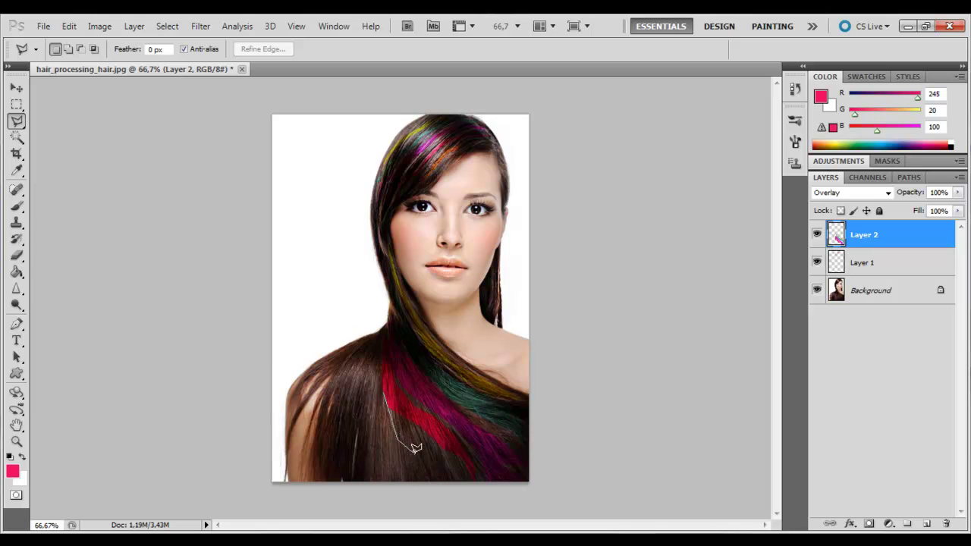
pyautogui.click(475, 477)
pyautogui.click(387, 390)
pyautogui.click(17, 272)
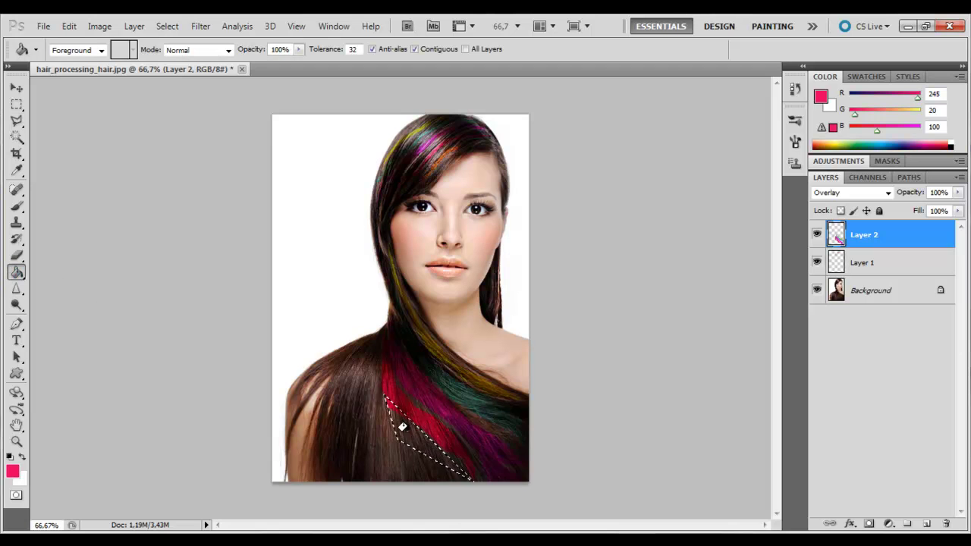
pyautogui.hotkey('alt', 'BackSpace')
pyautogui.hotkey('ctrl', 'd')
# Step: Select the uncoloured gap inside the lower part of the pinkish-red strand and fill it with the same colour
pyautogui.hotkey('ctrl', '+')
pyautogui.scroll(-3, 495, 354)
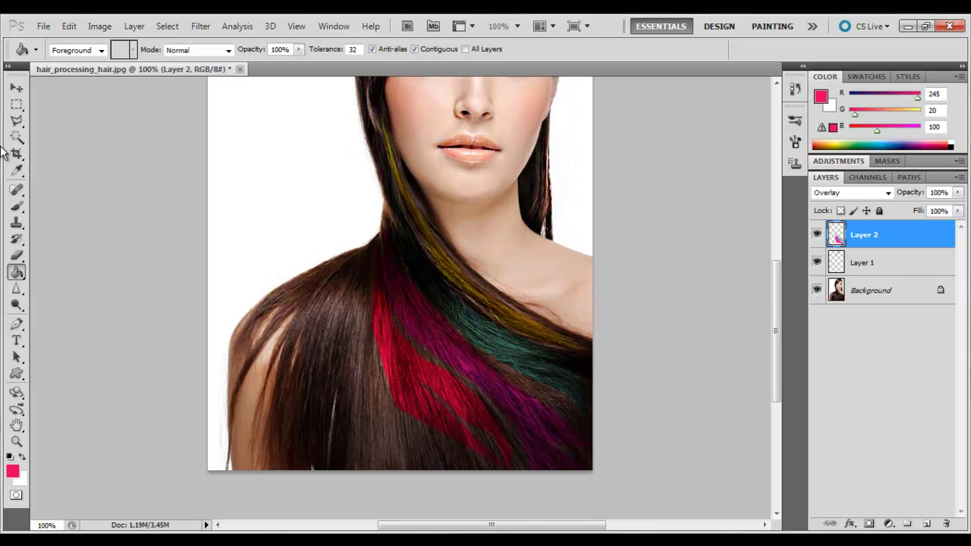
pyautogui.click(17, 121)
pyautogui.click(418, 381)
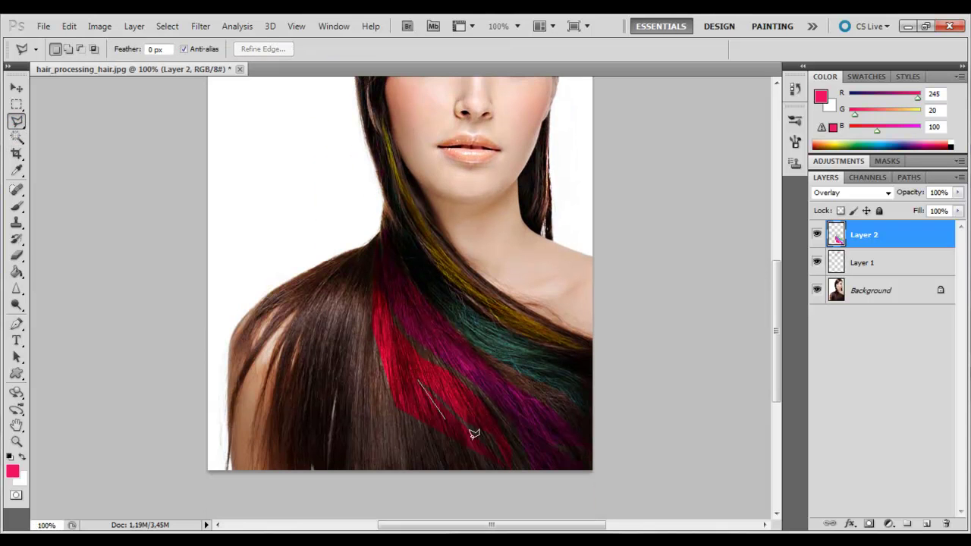
pyautogui.click(515, 468)
pyautogui.click(488, 418)
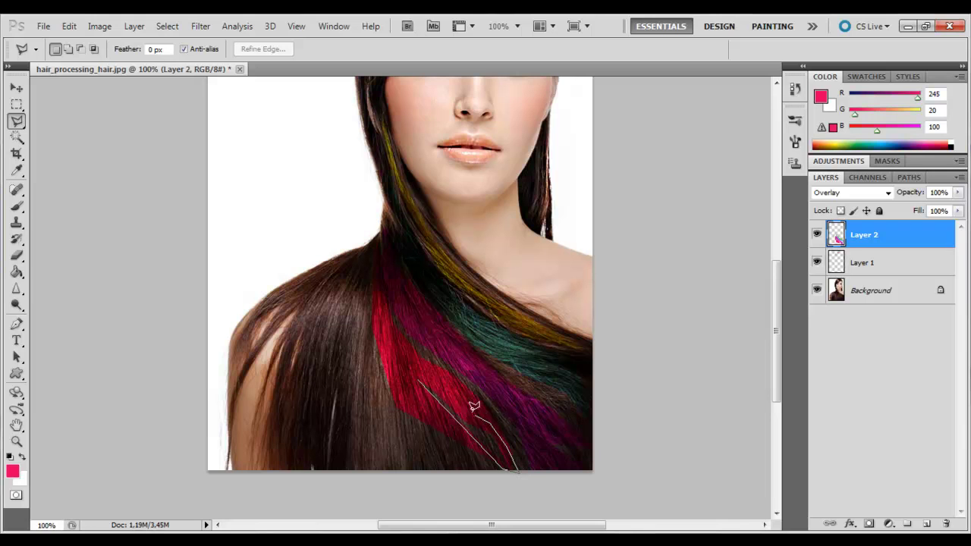
pyautogui.click(420, 378)
pyautogui.click(22, 271)
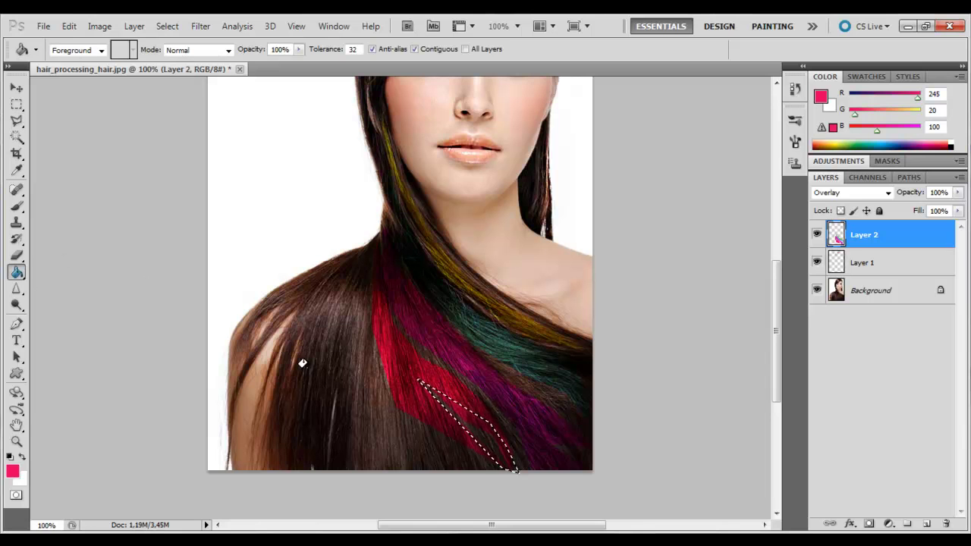
pyautogui.click(387, 366)
pyautogui.hotkey('ctrl', 'd')
# Step: Trim the edges of the pinkish-red strand with the Eraser Tool so it follows the flow of the hair
pyautogui.click(16, 255)
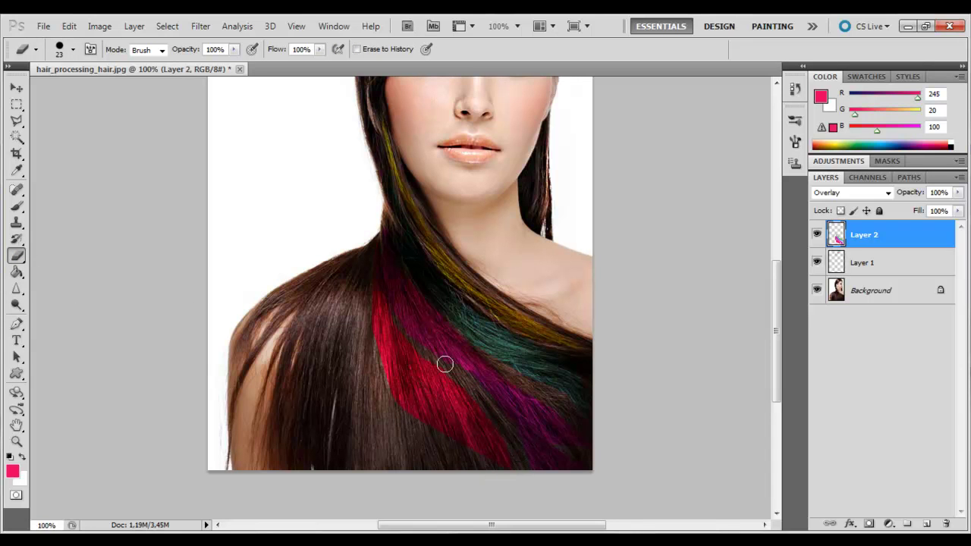
pyautogui.scroll(-1, 429, 270)
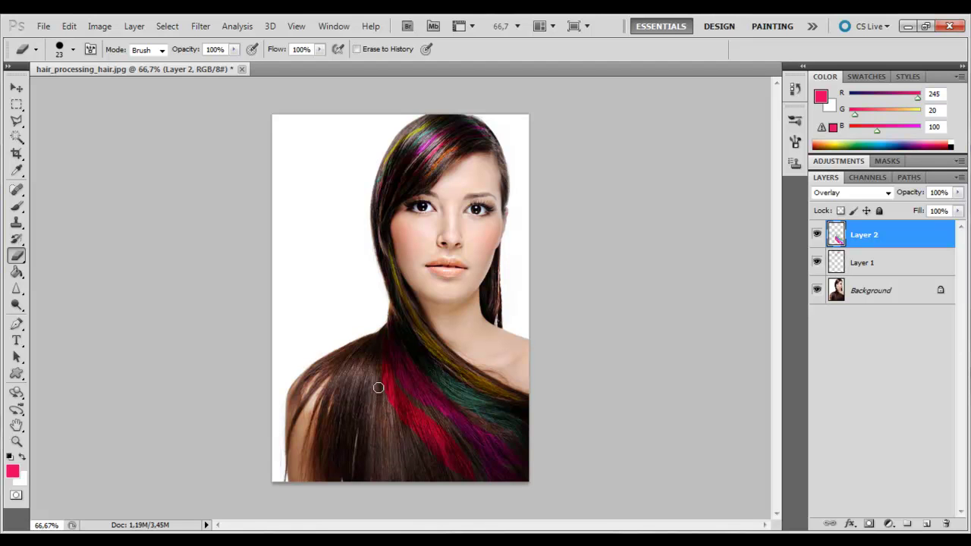
pyautogui.scroll(1, 395, 420)
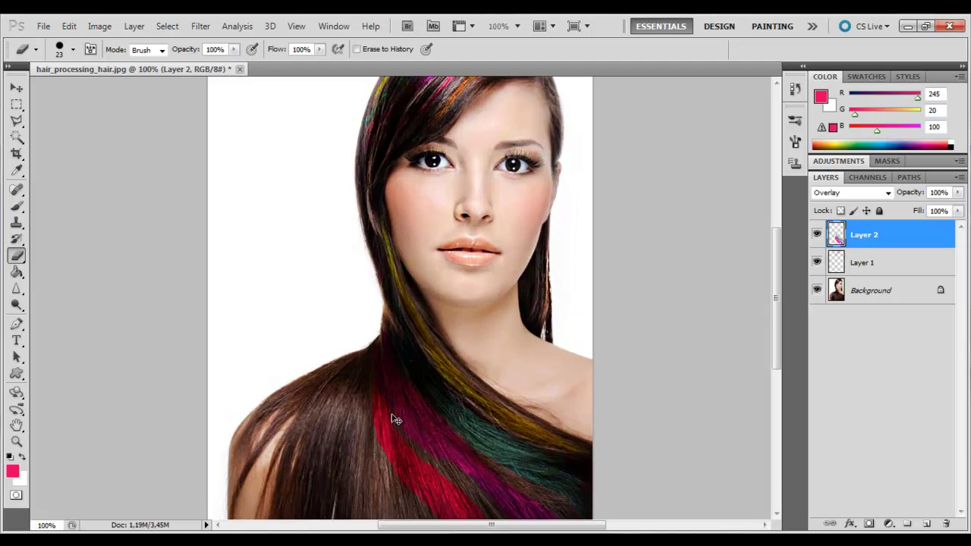
pyautogui.scroll(-3, 401, 393)
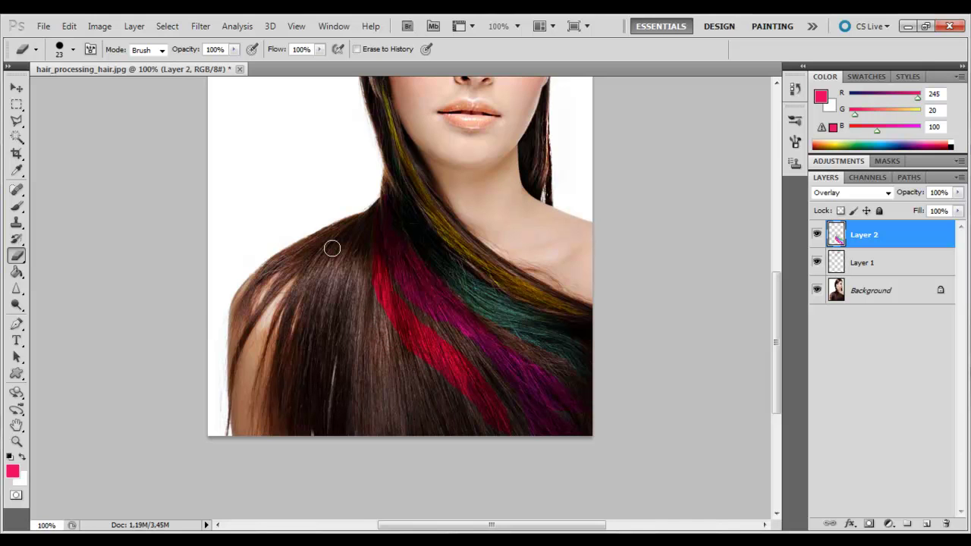
# Step: Select a hair strand beside the pinkish-red one, from the shoulder to the image's lower edge, with the Polygonal Lasso Tool
pyautogui.click(17, 122)
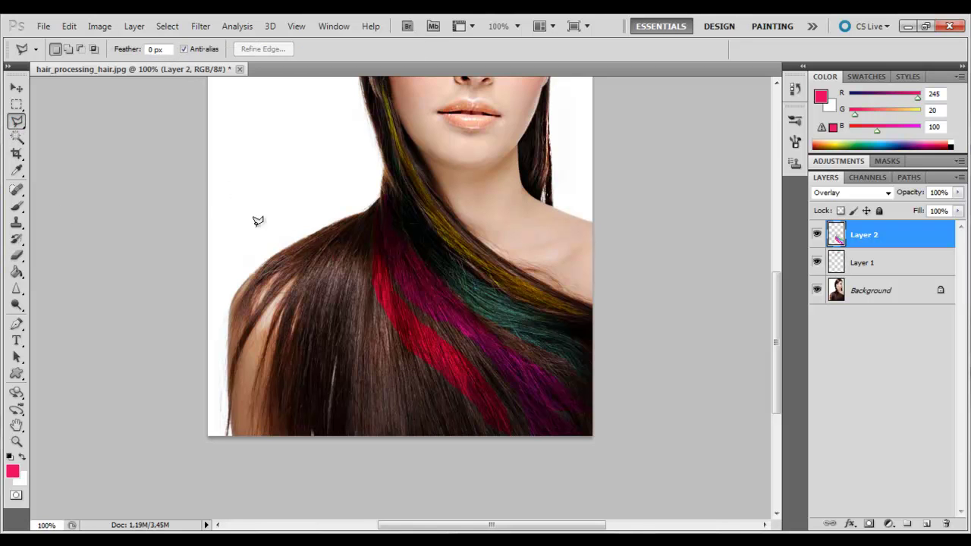
pyautogui.click(363, 213)
pyautogui.click(371, 326)
pyautogui.click(421, 433)
pyautogui.click(412, 443)
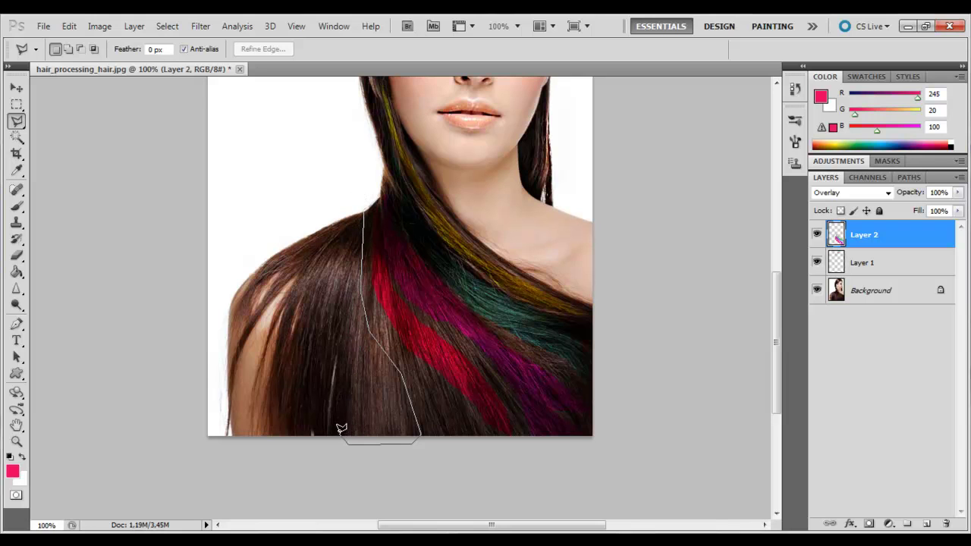
pyautogui.click(328, 350)
pyautogui.click(365, 212)
# Step: Set the foreground colour to ef8008, fill the selected strand with it on Layer 2 and clear the selection
pyautogui.click(12, 471)
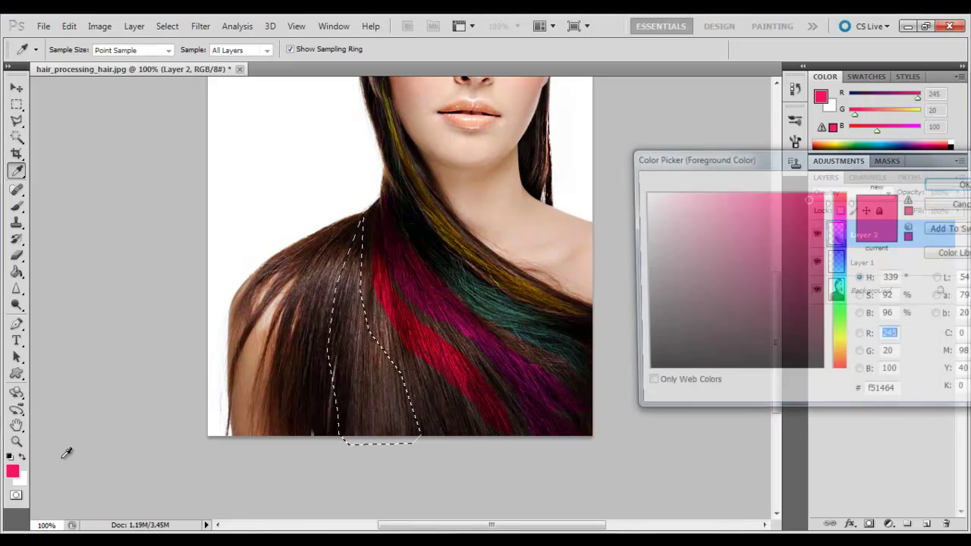
pyautogui.doubleClick(897, 396)
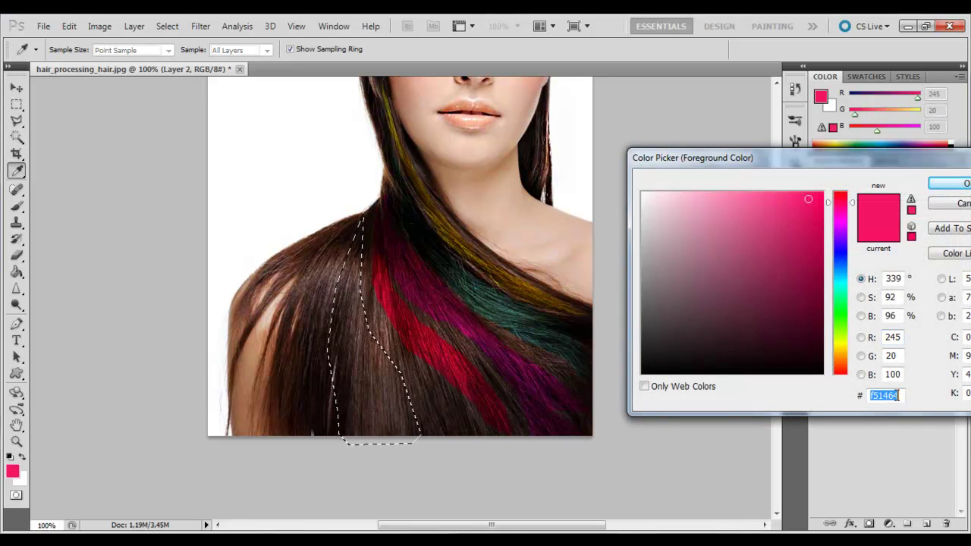
pyautogui.write('ef8008')
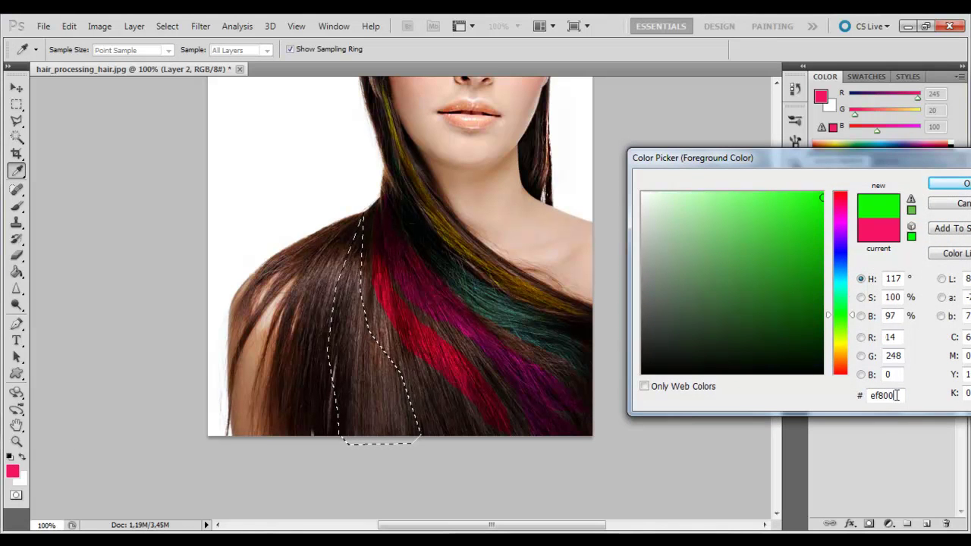
pyautogui.press('Return')
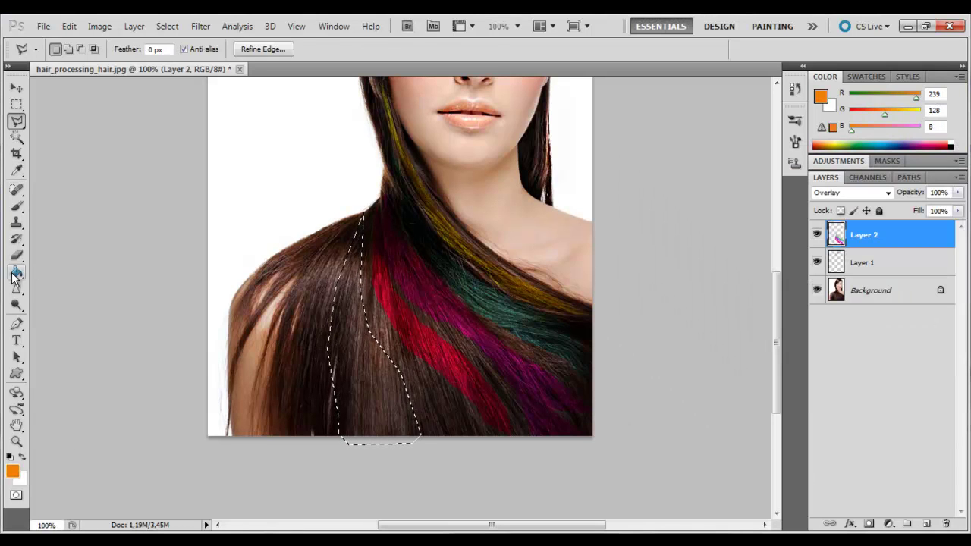
pyautogui.click(16, 272)
pyautogui.click(356, 386)
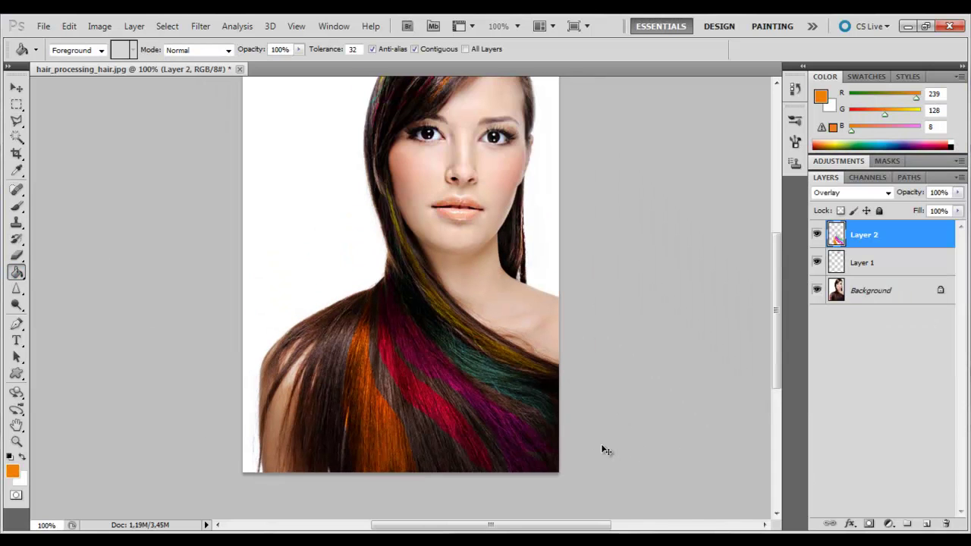
pyautogui.hotkey('ctrl', '-')
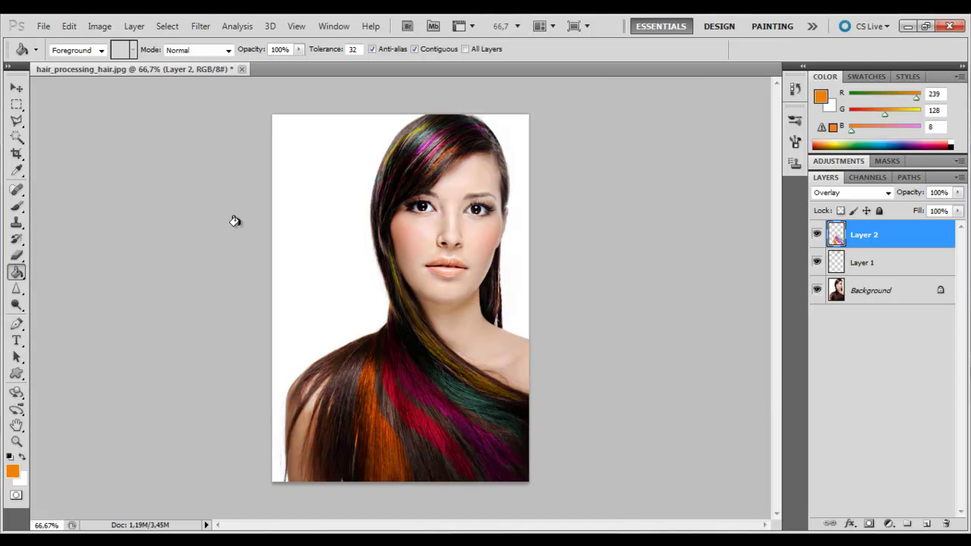
# Step: Reposition the coloured lower strands on Layer 2 slightly over the hair with the Move Tool
pyautogui.click(16, 88)
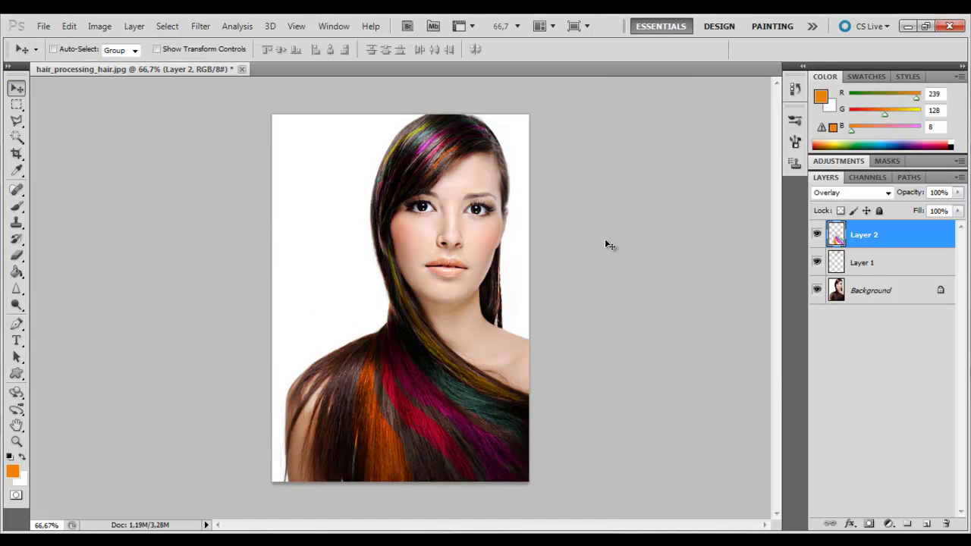
pyautogui.moveTo(444, 415); pyautogui.dragTo(437, 413)
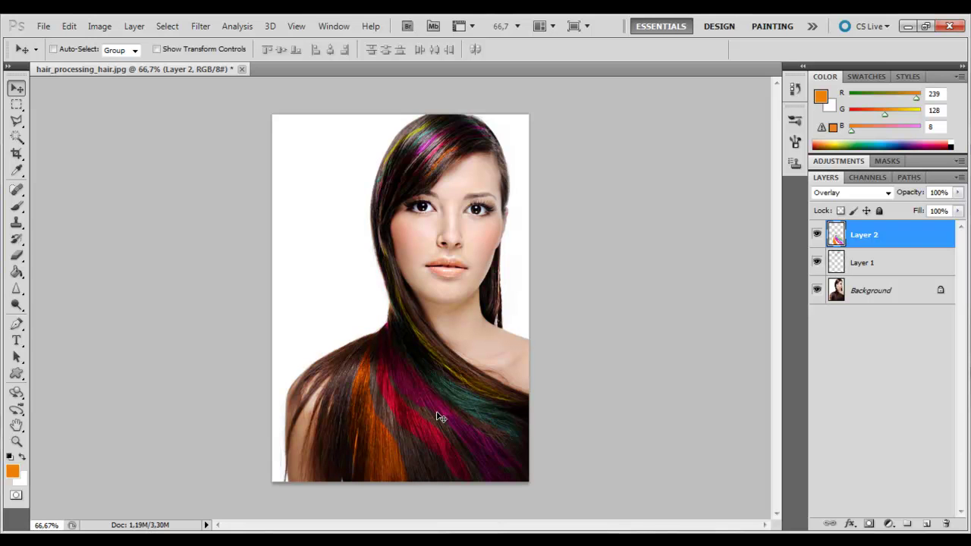
pyautogui.moveTo(480, 455); pyautogui.dragTo(444, 453)
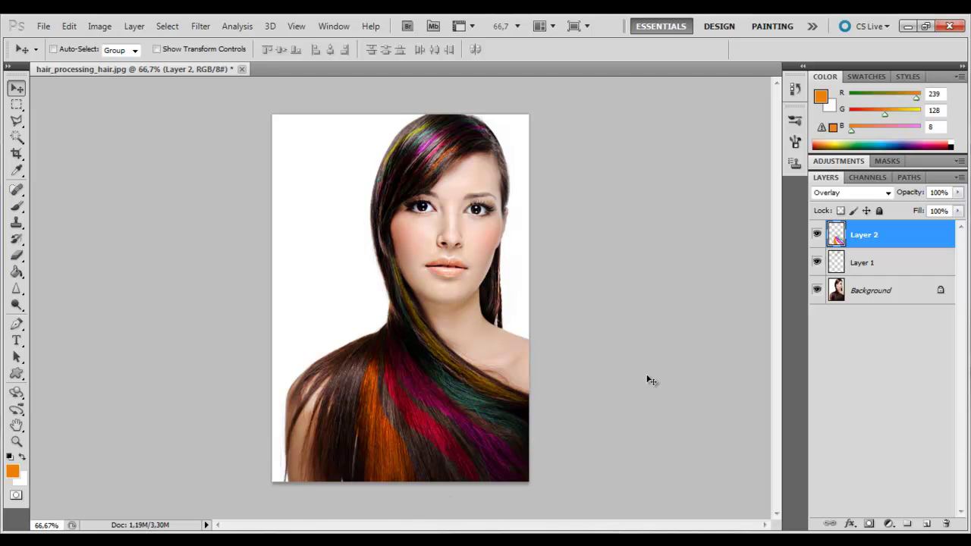
pyautogui.click(958, 192)
pyautogui.moveTo(956, 206)
pyautogui.mouseDown()
pyautogui.moveTo(915, 207)
pyautogui.moveTo(932, 210)
pyautogui.mouseUp()
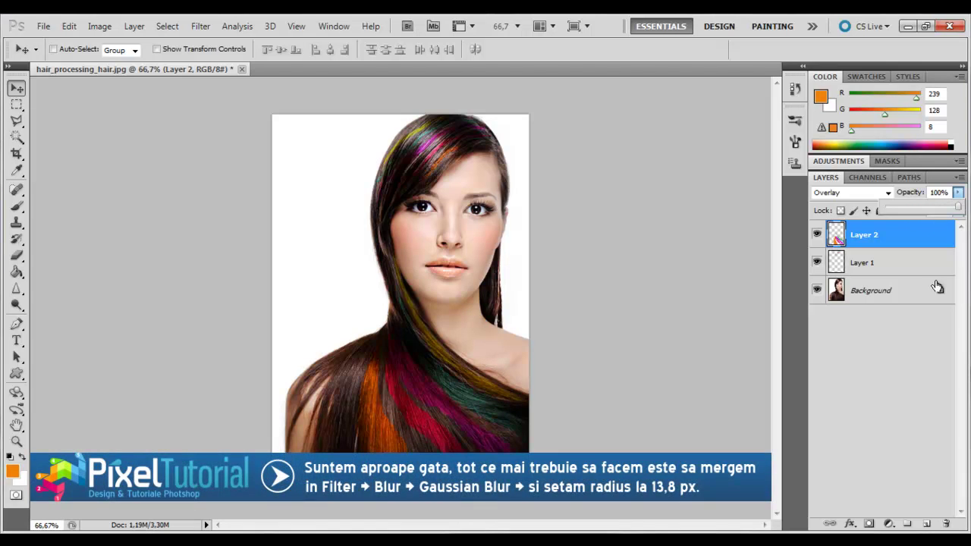
pyautogui.click(873, 327)
pyautogui.click(195, 26)
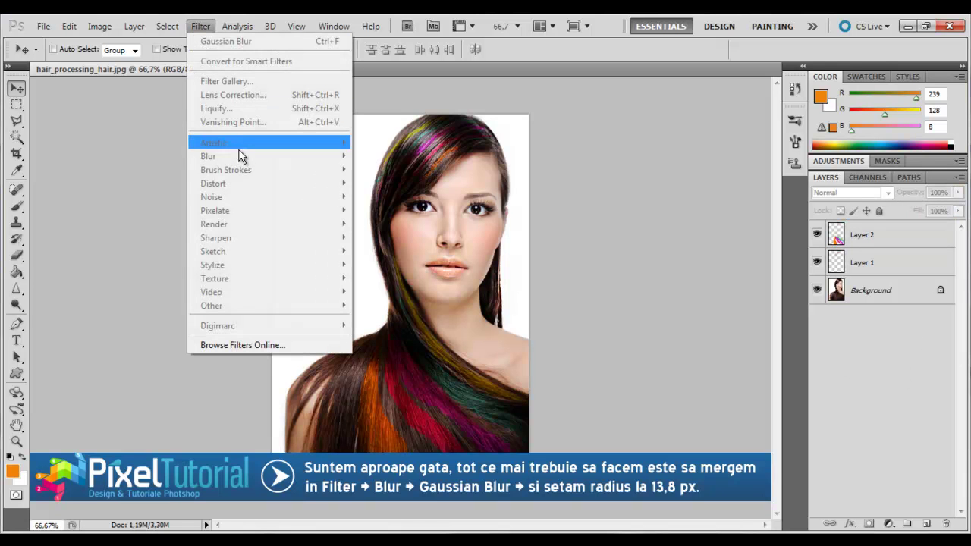
# Step: Apply a Gaussian Blur with a radius of 13,8 pixels to the coloured strands on Layer 2
pyautogui.click(872, 236)
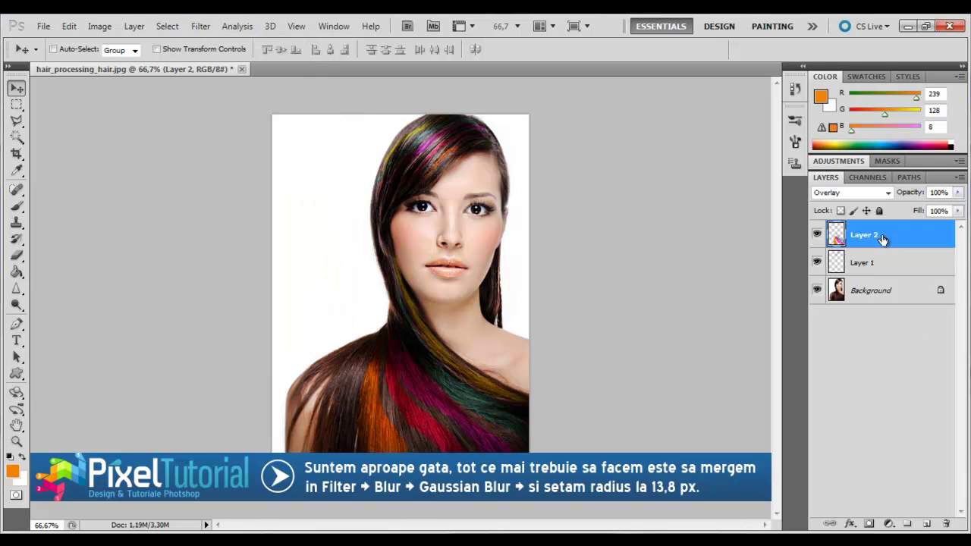
pyautogui.click(203, 26)
pyautogui.moveTo(340, 156)
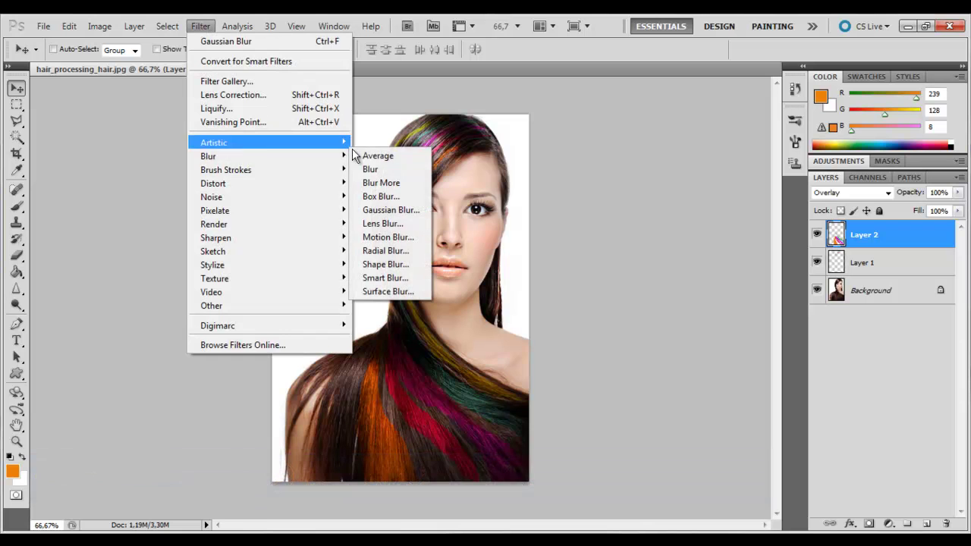
pyautogui.click(389, 212)
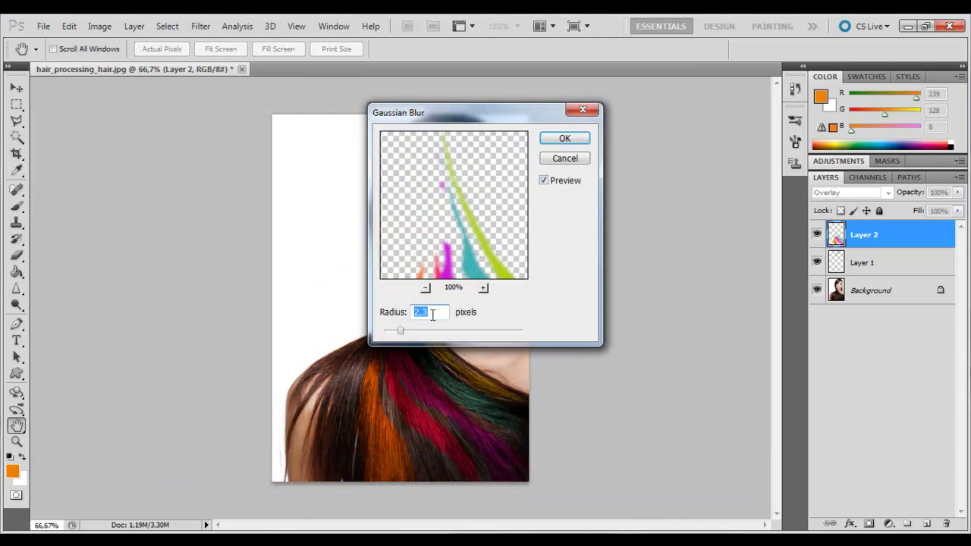
pyautogui.write('13,8')
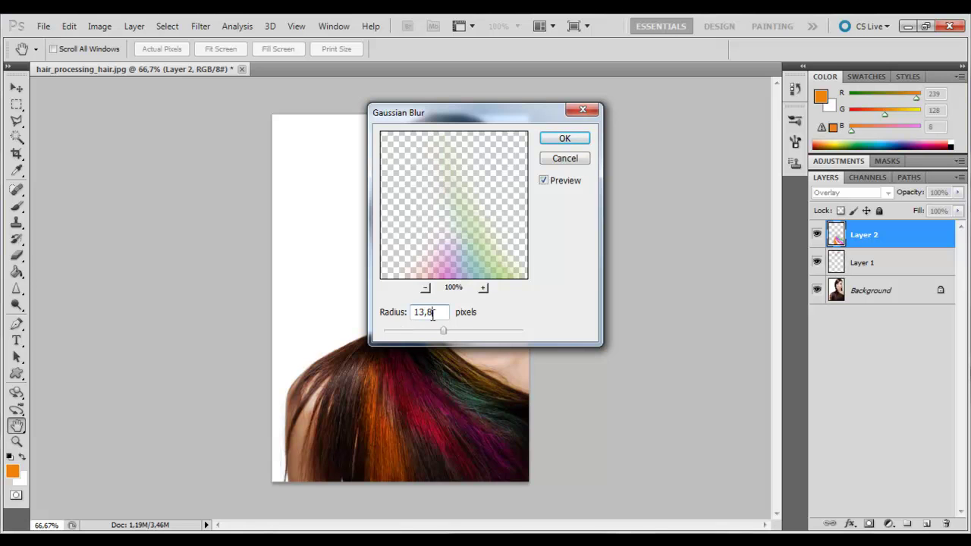
pyautogui.press('Return')
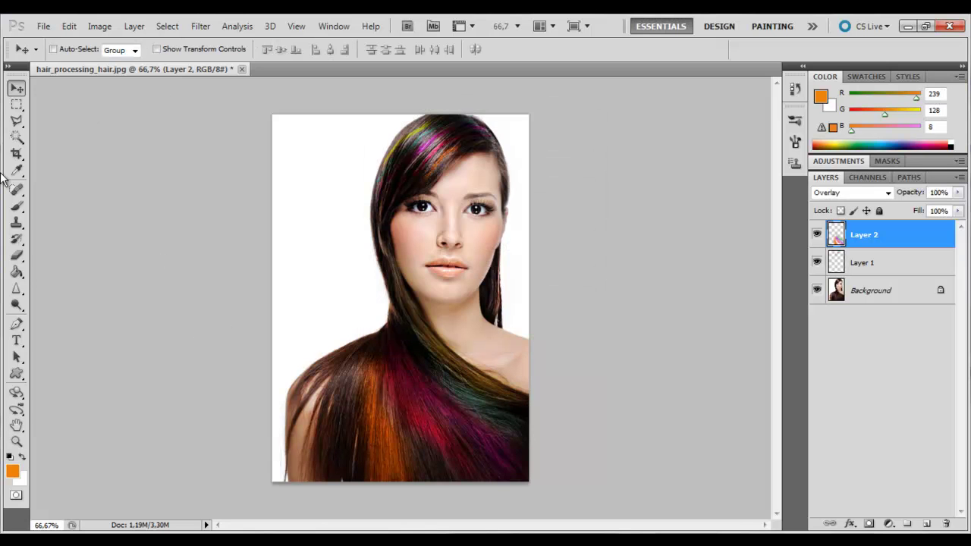